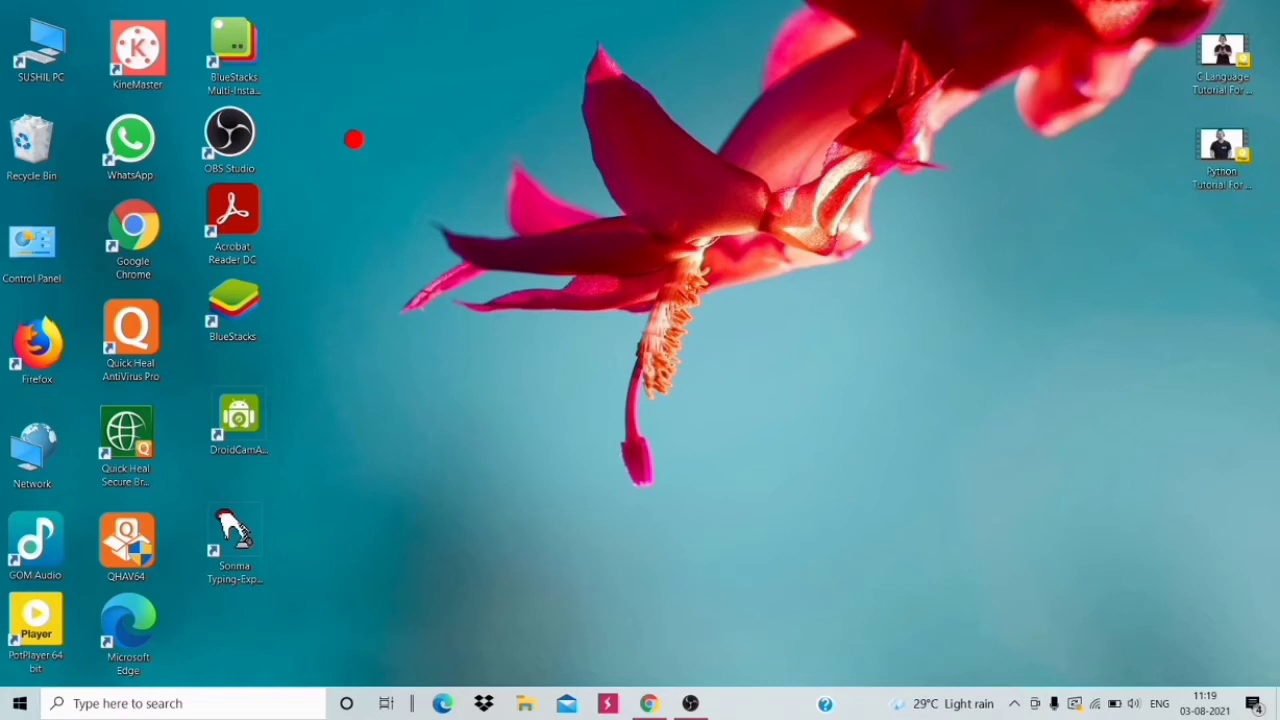
Scribble freehand red strokes across the desktop and erase them all.
left_click_drag(352, 156, 786, 176)
mouse_move(577, 307)
left_mouse_down()
mouse_move(590, 364)
mouse_move(771, 357)
mouse_move(1071, 380)
mouse_move(843, 486)
mouse_move(255, 290)
left_mouse_up()
mouse_move(295, 530)
left_mouse_down()
mouse_move(210, 200)
mouse_move(130, 290)
mouse_move(325, 335)
mouse_move(355, 190)
left_mouse_up()
mouse_move(610, 330)
left_mouse_down()
mouse_move(800, 350)
mouse_move(700, 480)
mouse_move(310, 440)
mouse_move(180, 500)
left_mouse_up()
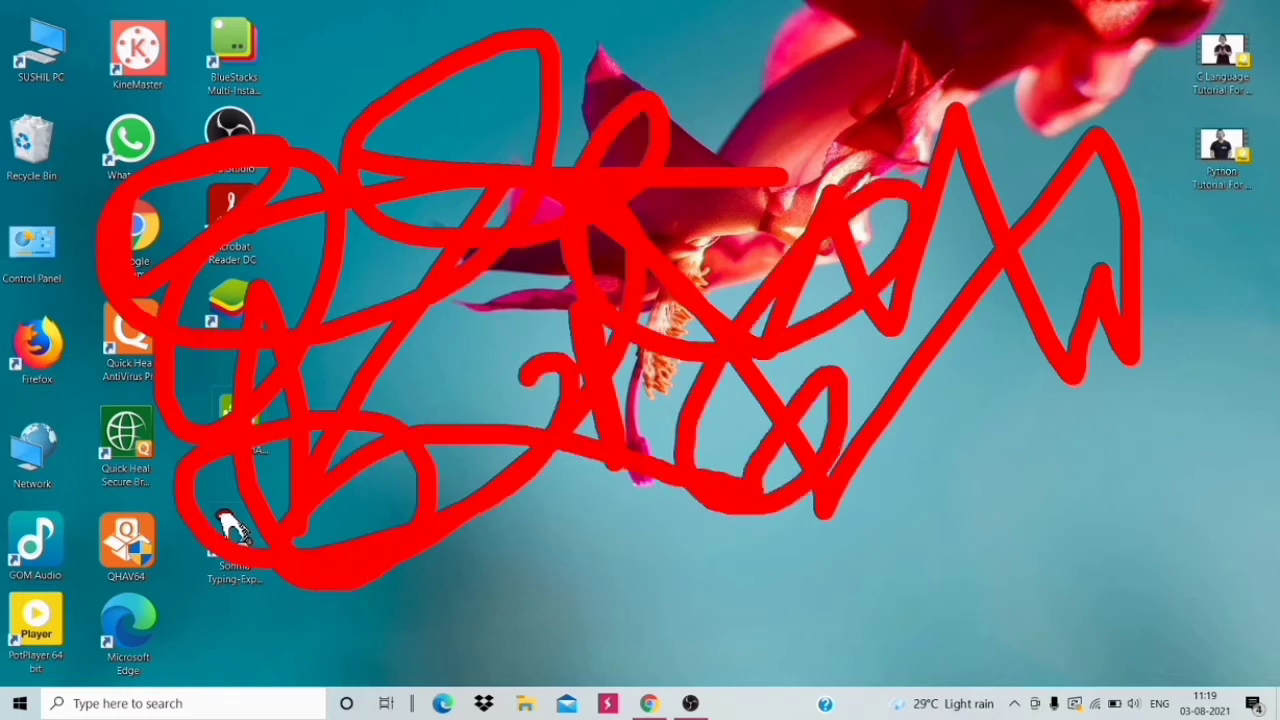
key("e")
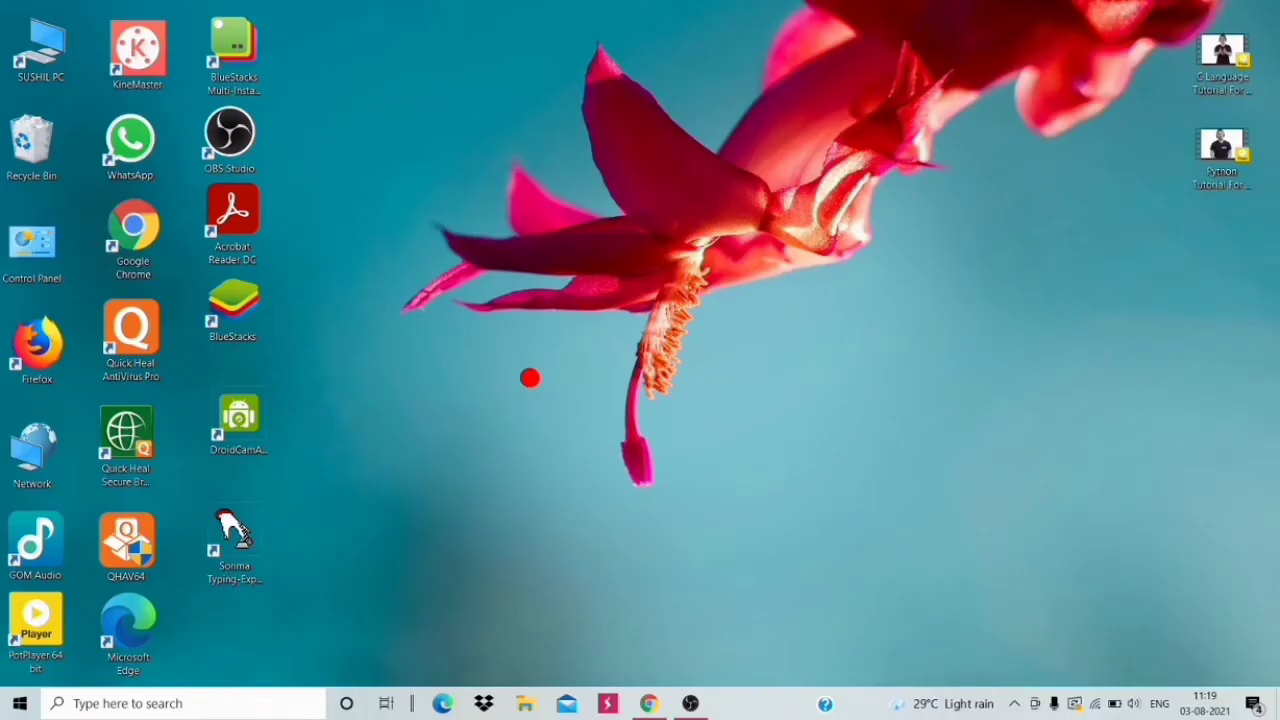
right_click(411, 157)
left_click(440, 207)
right_click(408, 139)
left_click(440, 190)
right_click(410, 141)
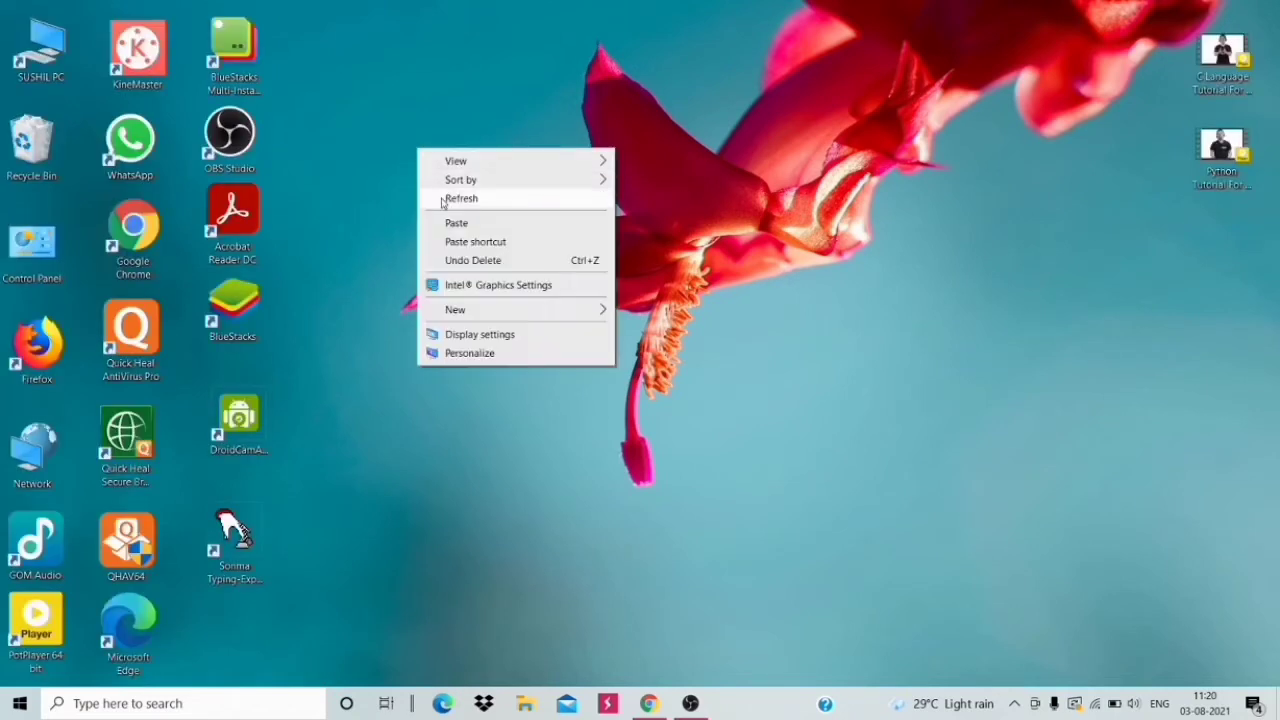
left_click(448, 190)
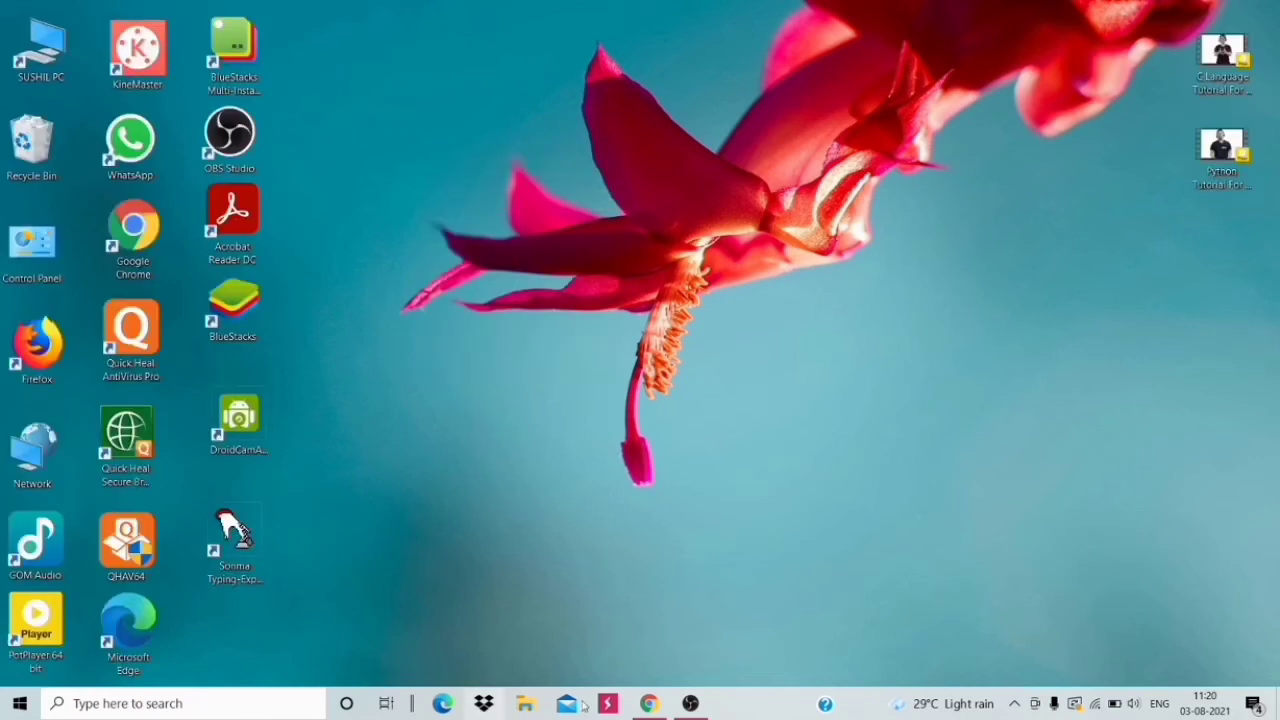
Switch to Chrome and search Google for "zoomit download".
left_click(645, 705)
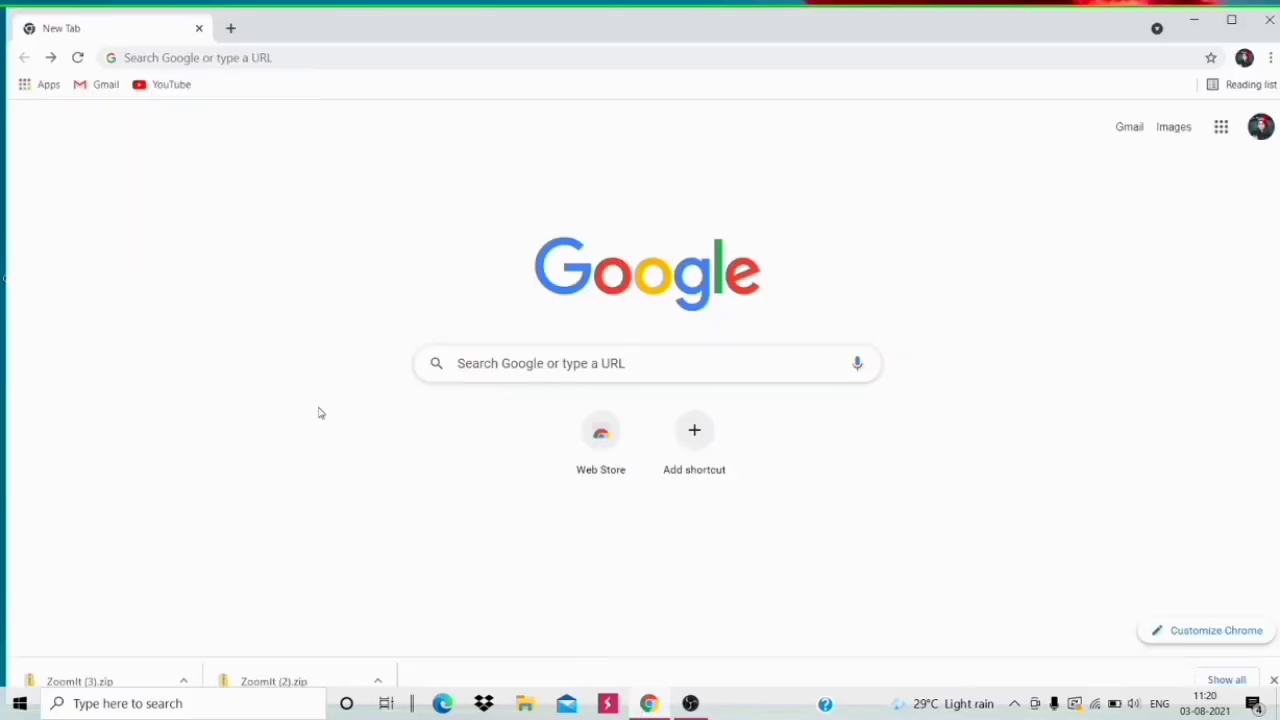
left_click(604, 364)
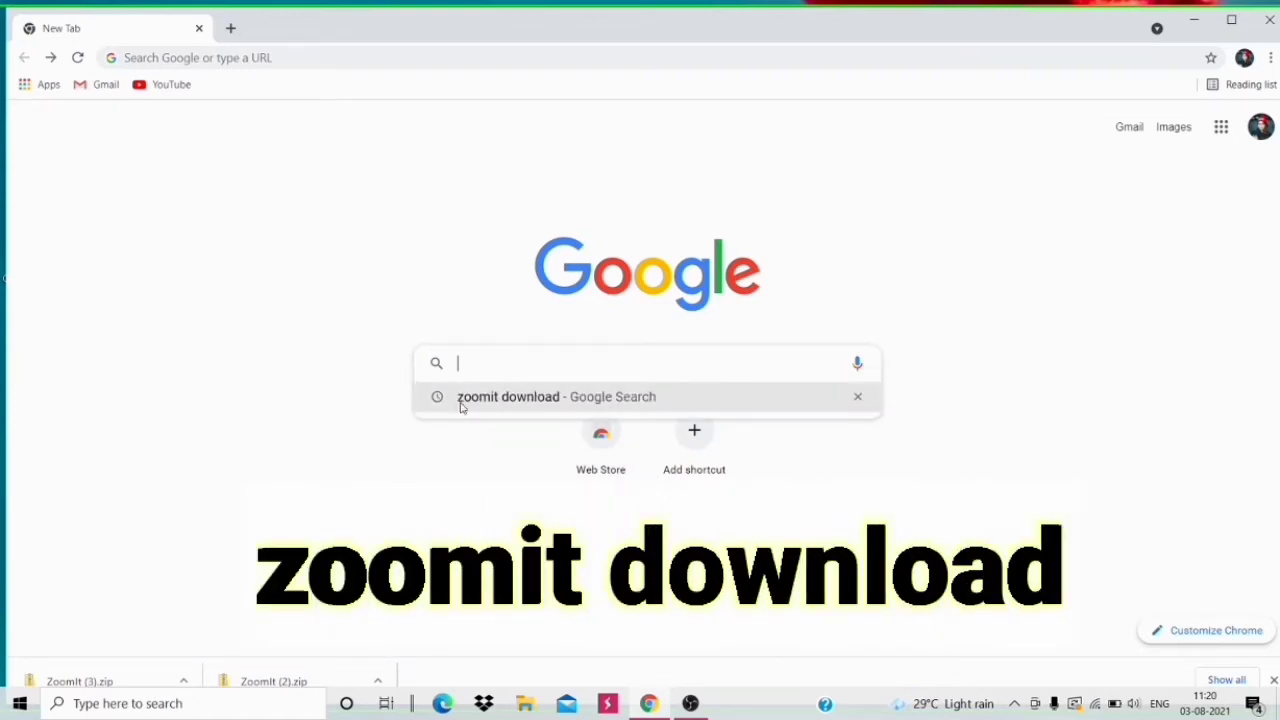
left_click(528, 398)
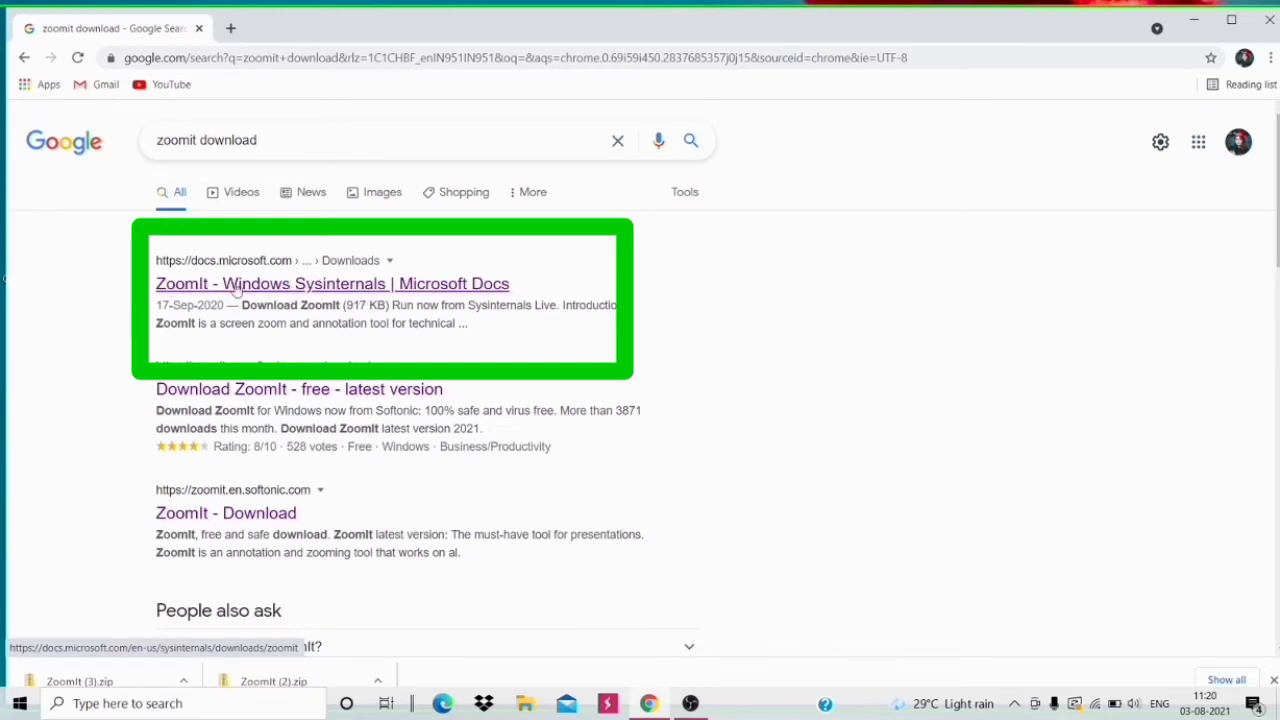
Open the ZoomIt - Windows Sysinternals page on Microsoft Docs and download ZoomIt from it.
left_click(175, 288)
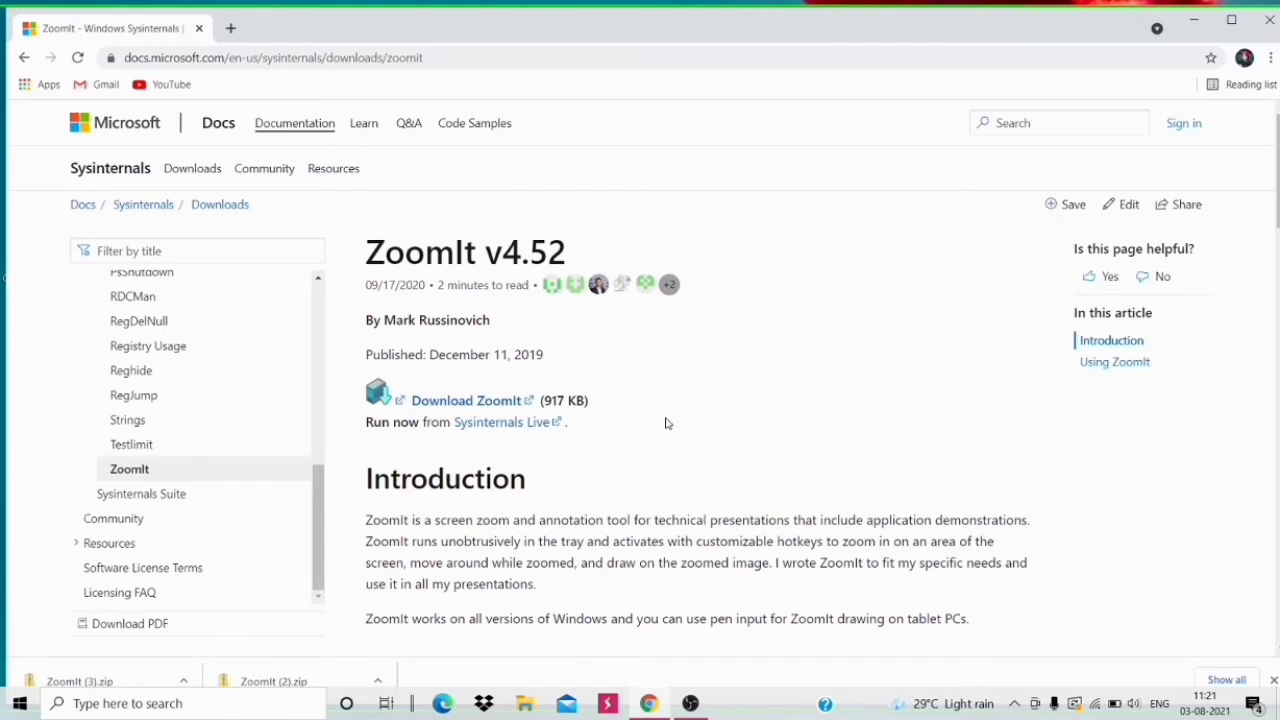
scroll(665, 423, "down", 1)
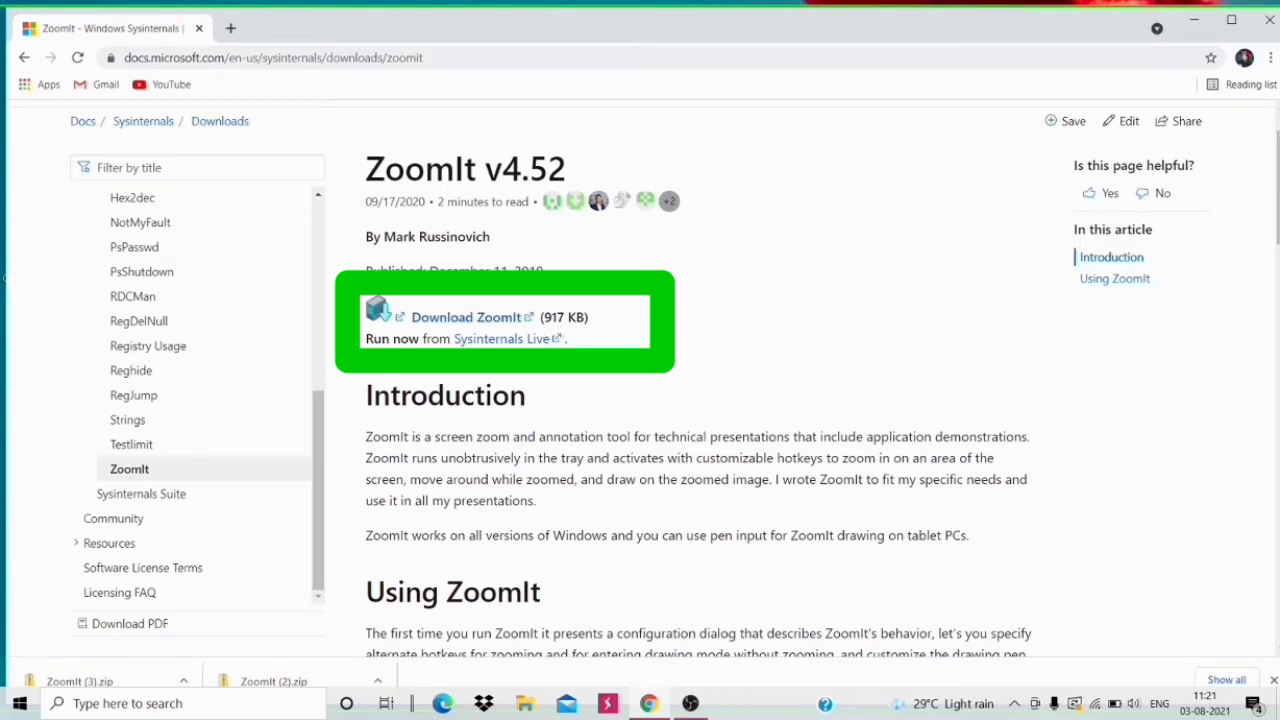
left_click(458, 320)
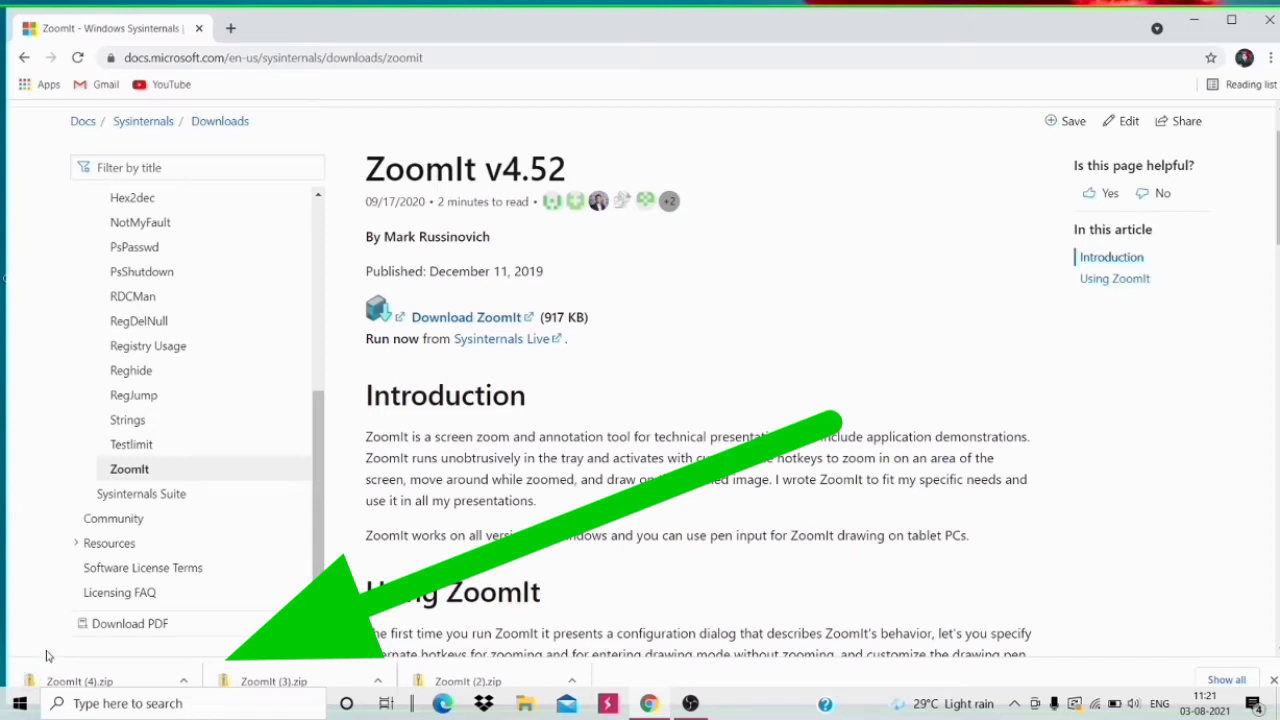
Mark the ZoomIt (4).zip download with a red rectangle in drawing mode, erase it and leave the mode.
key("ctrl+2")
mouse_move(14, 630)
left_mouse_down()
mouse_move(114, 718)
mouse_move(190, 718)
left_mouse_up()
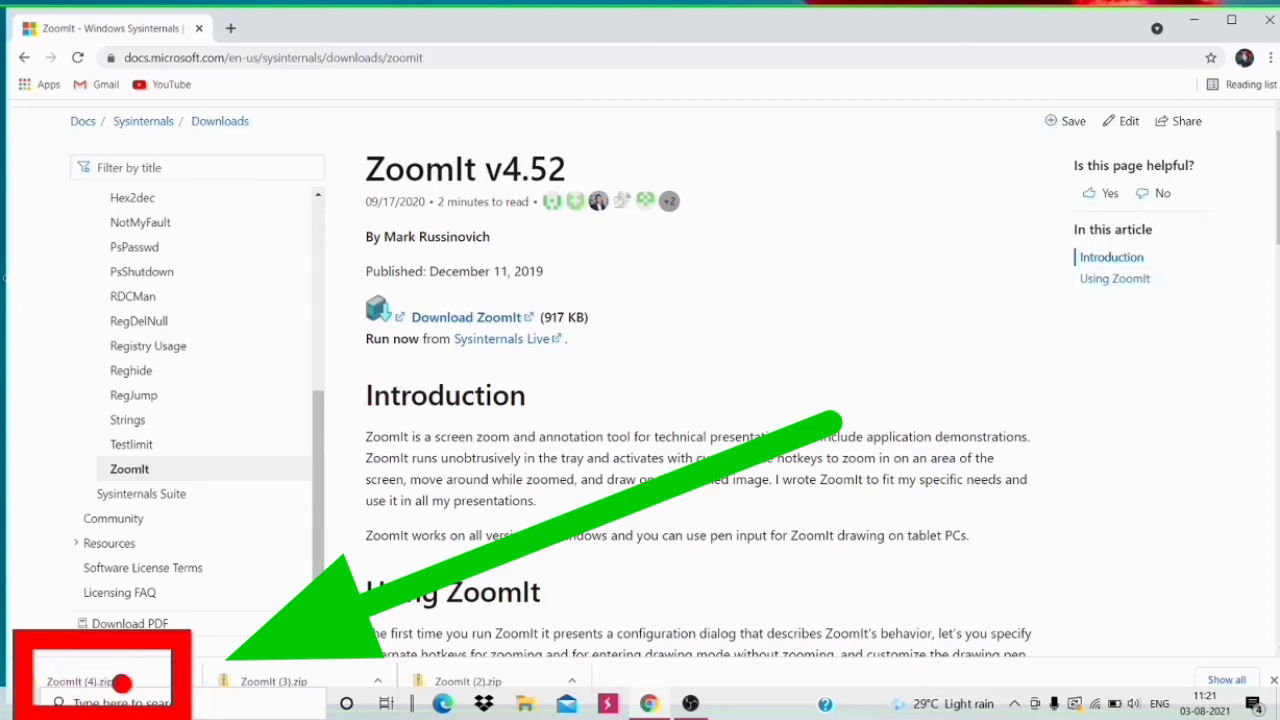
key("e")
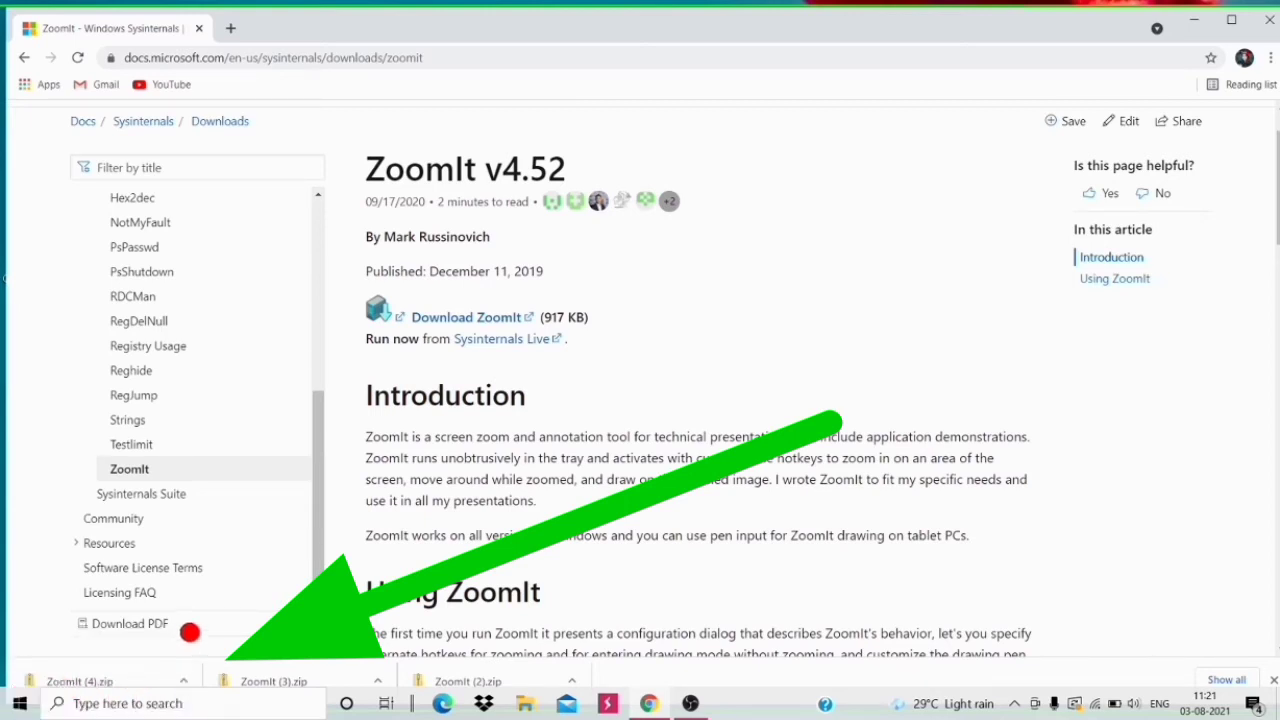
key("Escape")
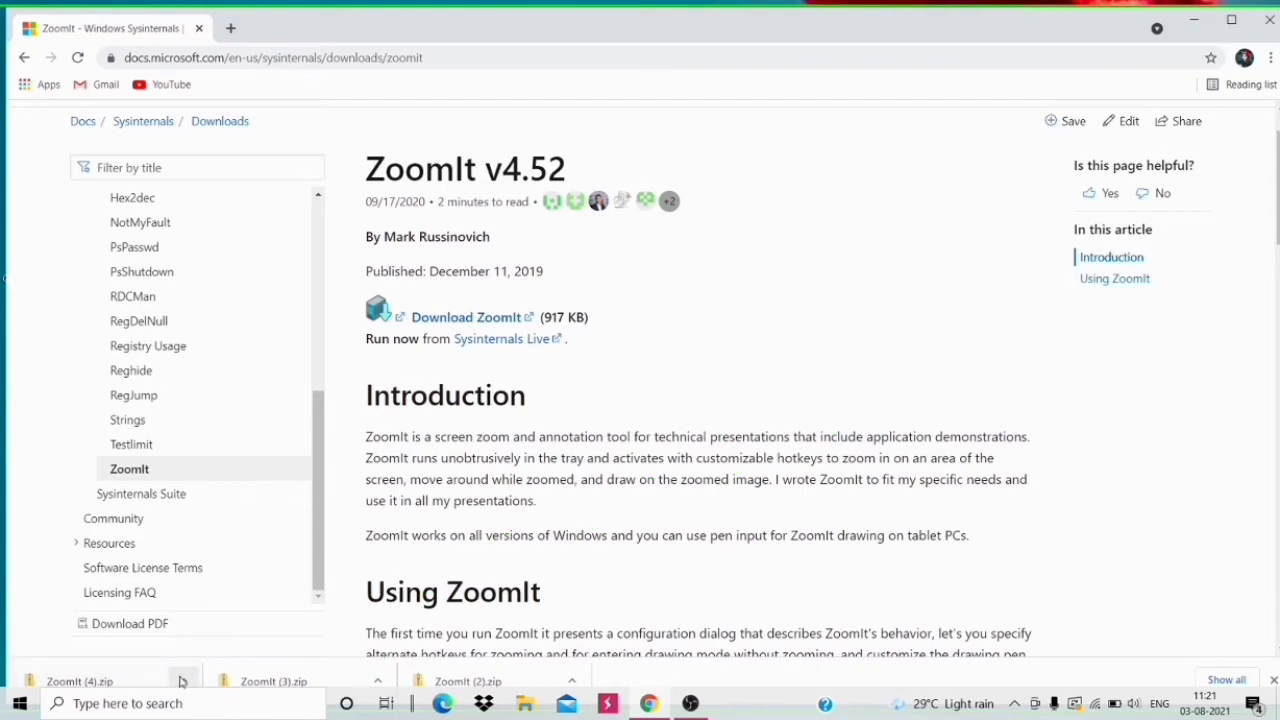
Show the downloaded ZoomIt (4).zip in its folder and open the archive.
left_click(181, 681)
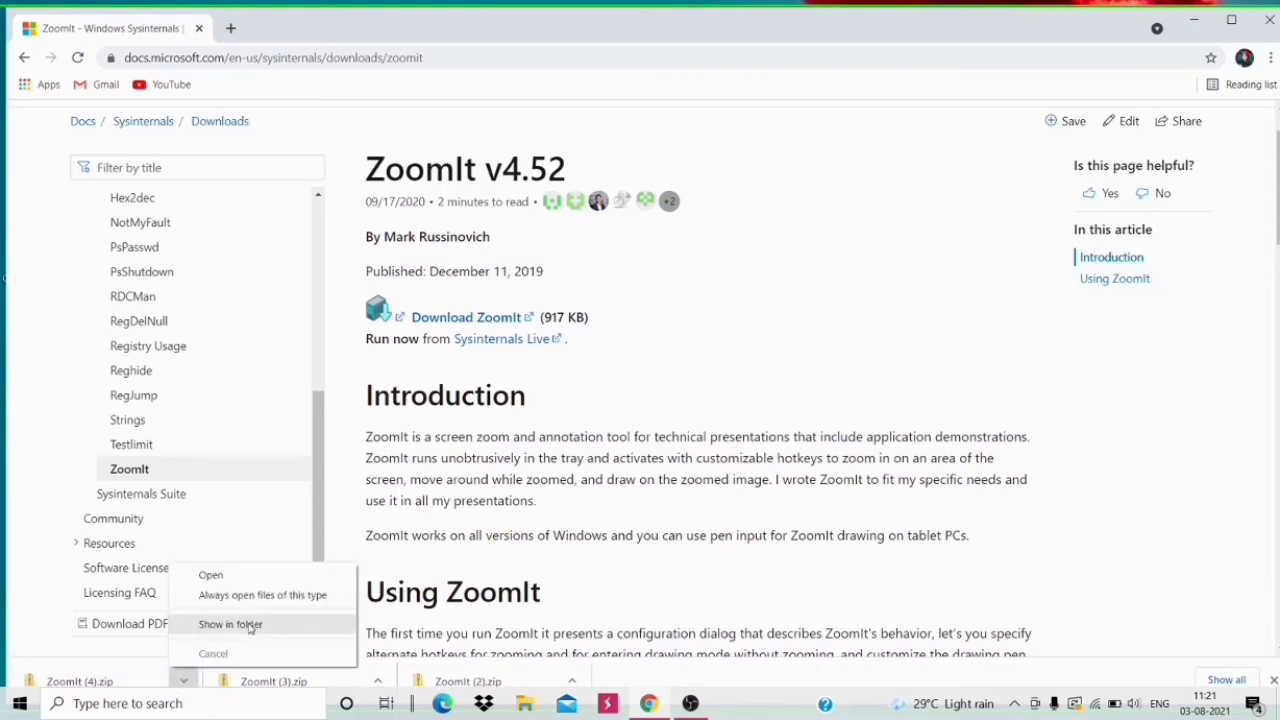
left_click(230, 624)
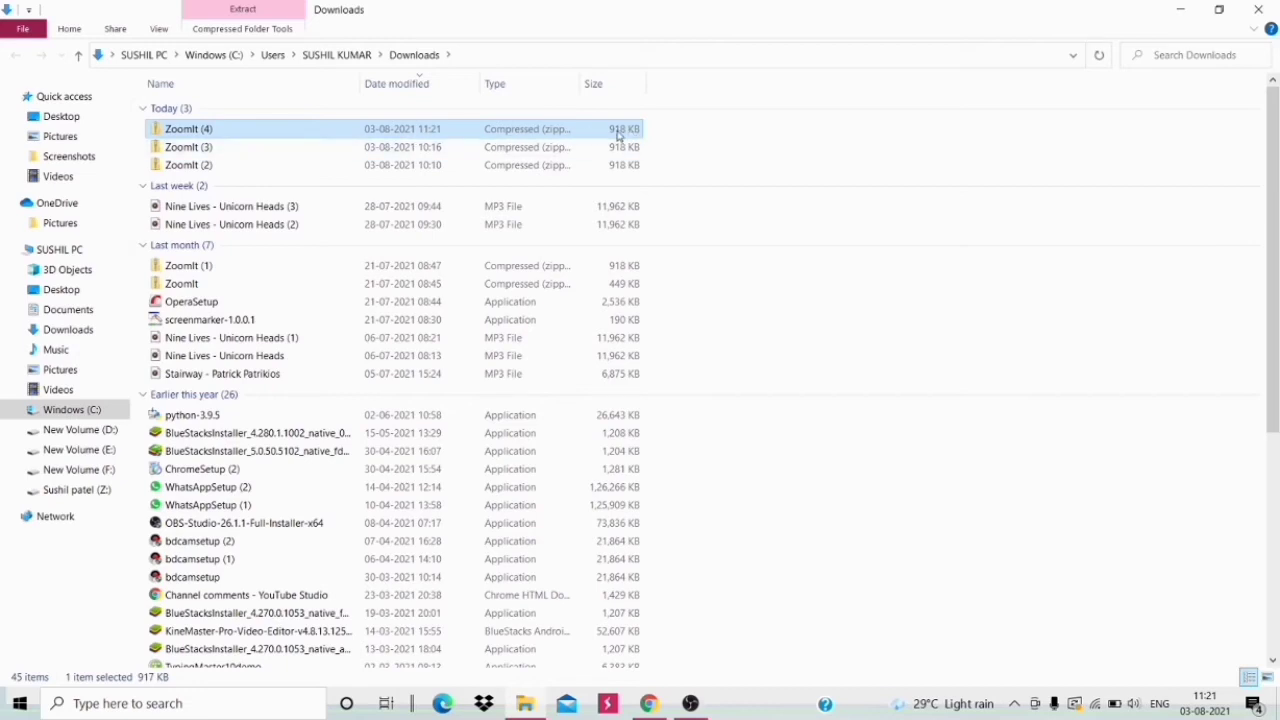
double_click(247, 131)
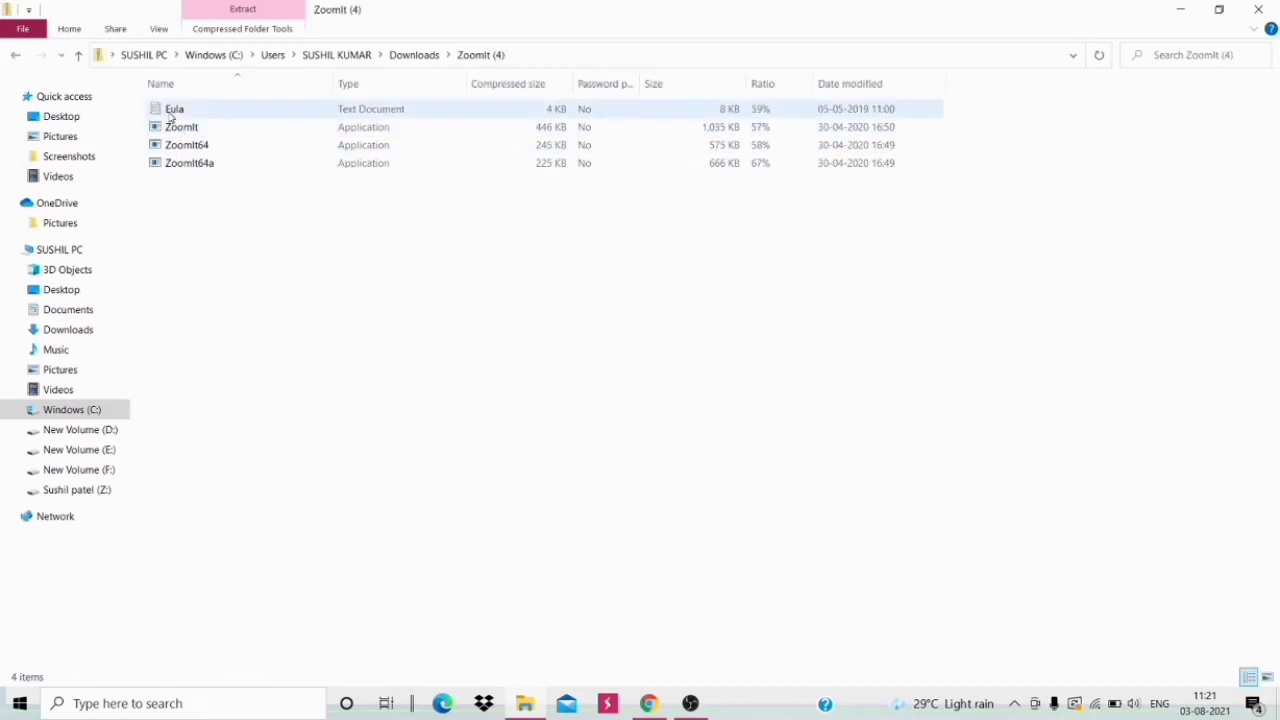
Run the ZoomIt application from the archive without extracting it and accept its settings unchanged.
left_click(279, 134)
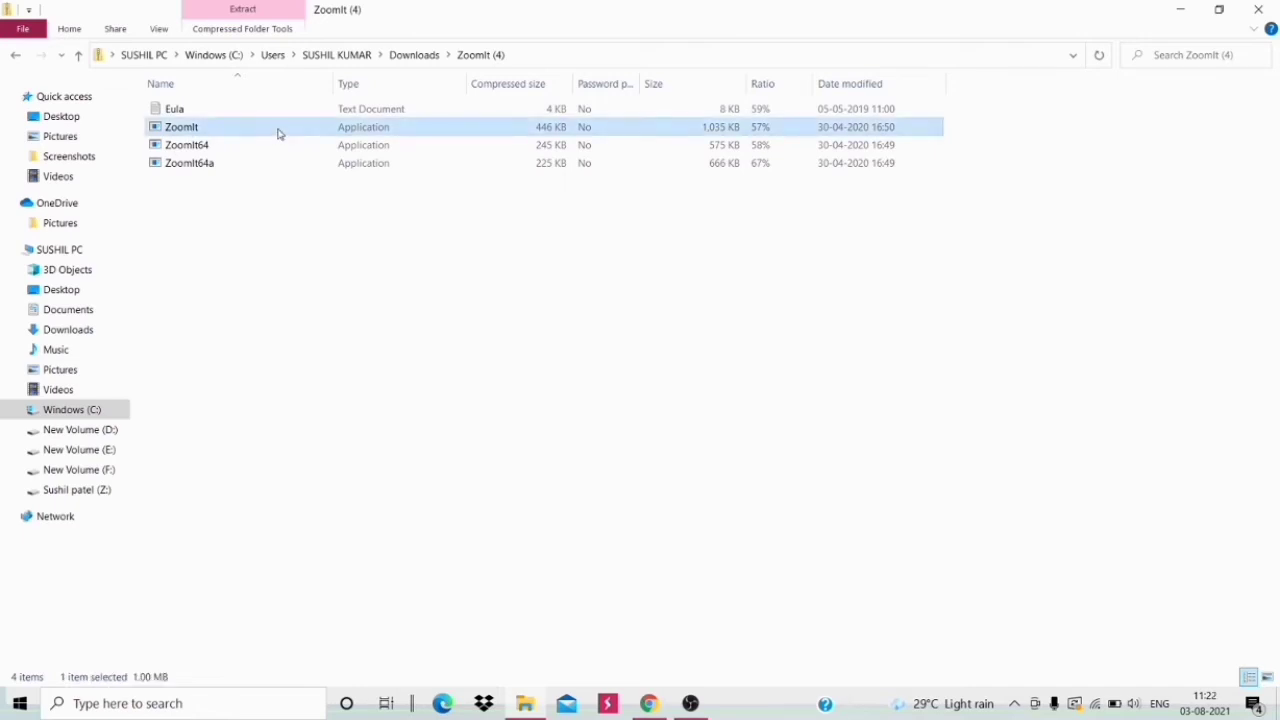
right_click(279, 134)
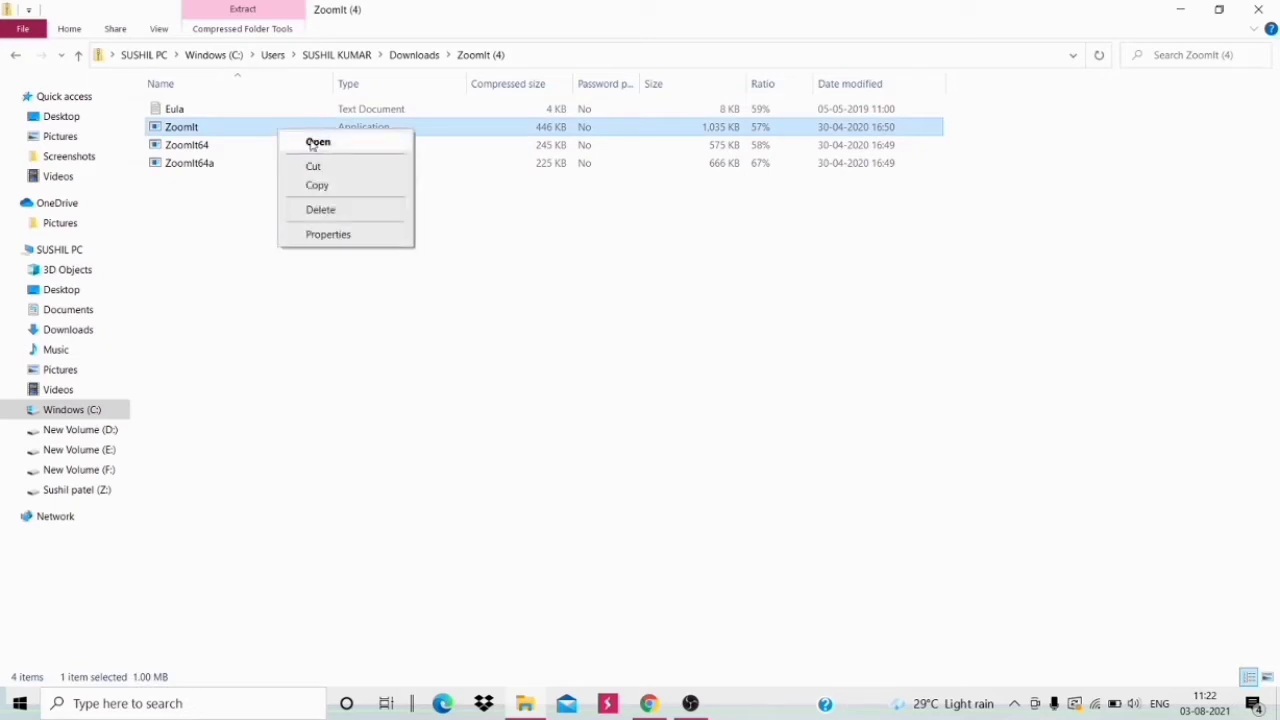
left_click(312, 142)
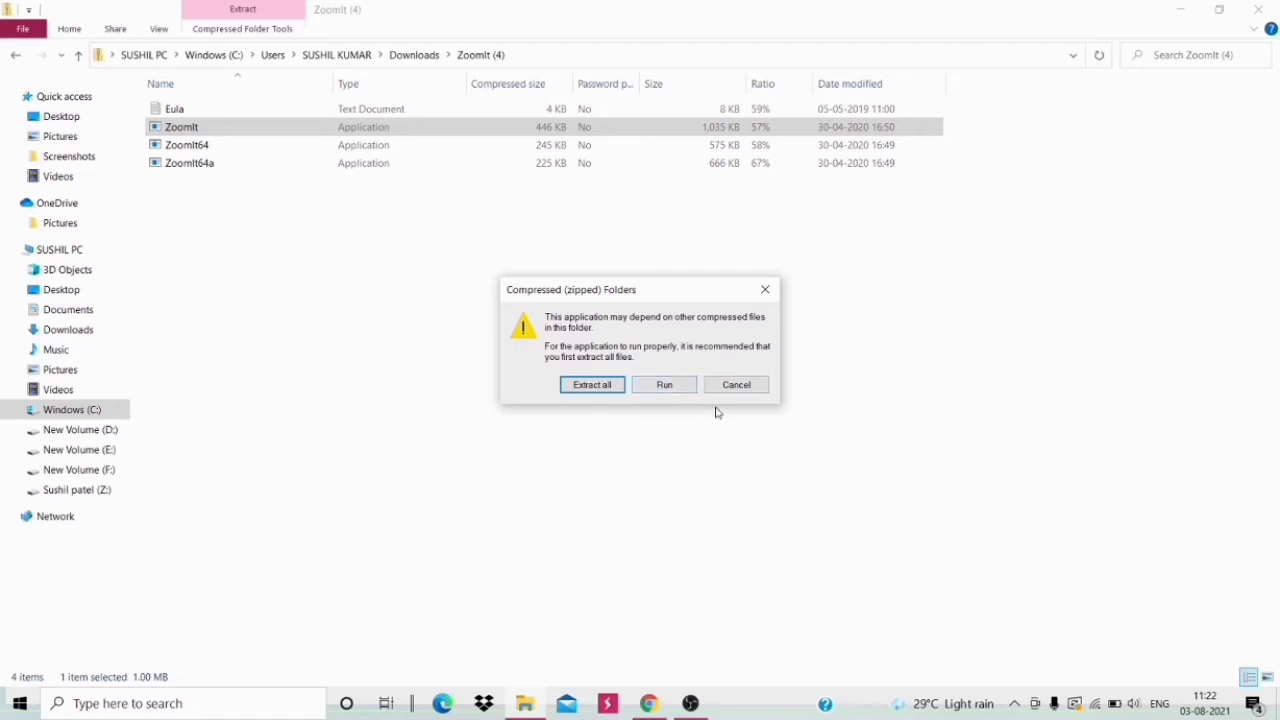
left_click(667, 393)
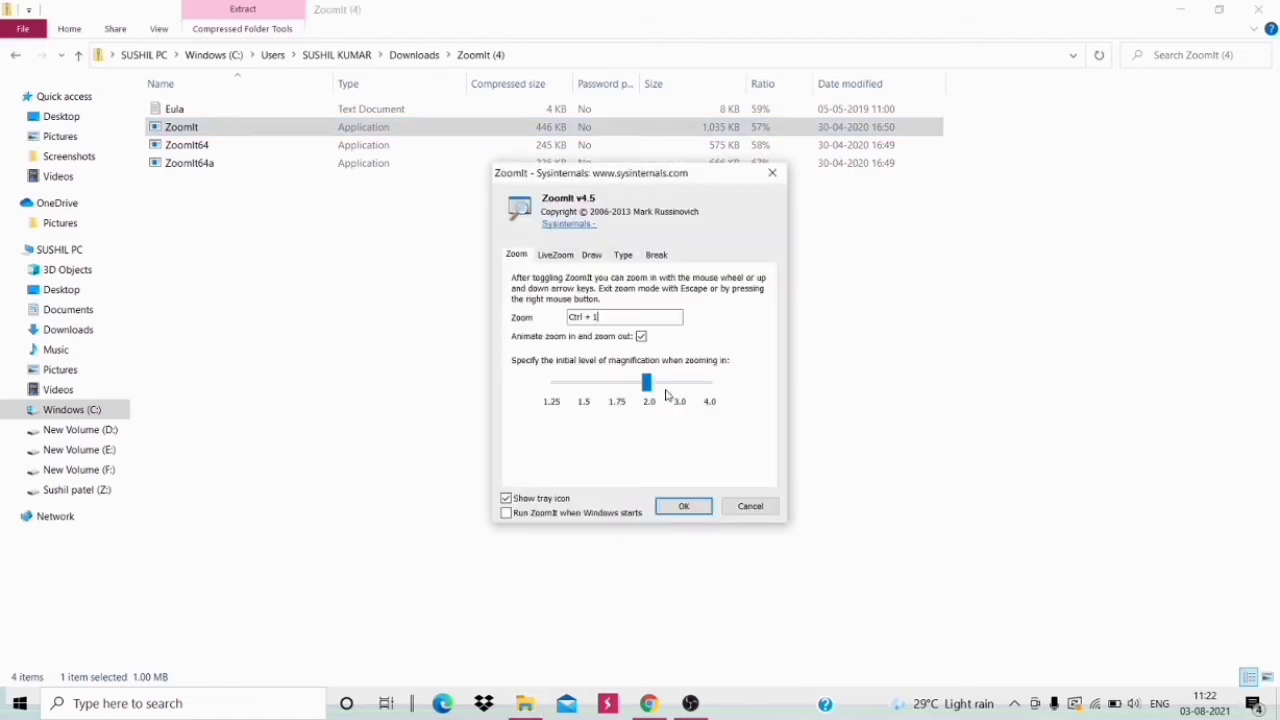
left_click(679, 508)
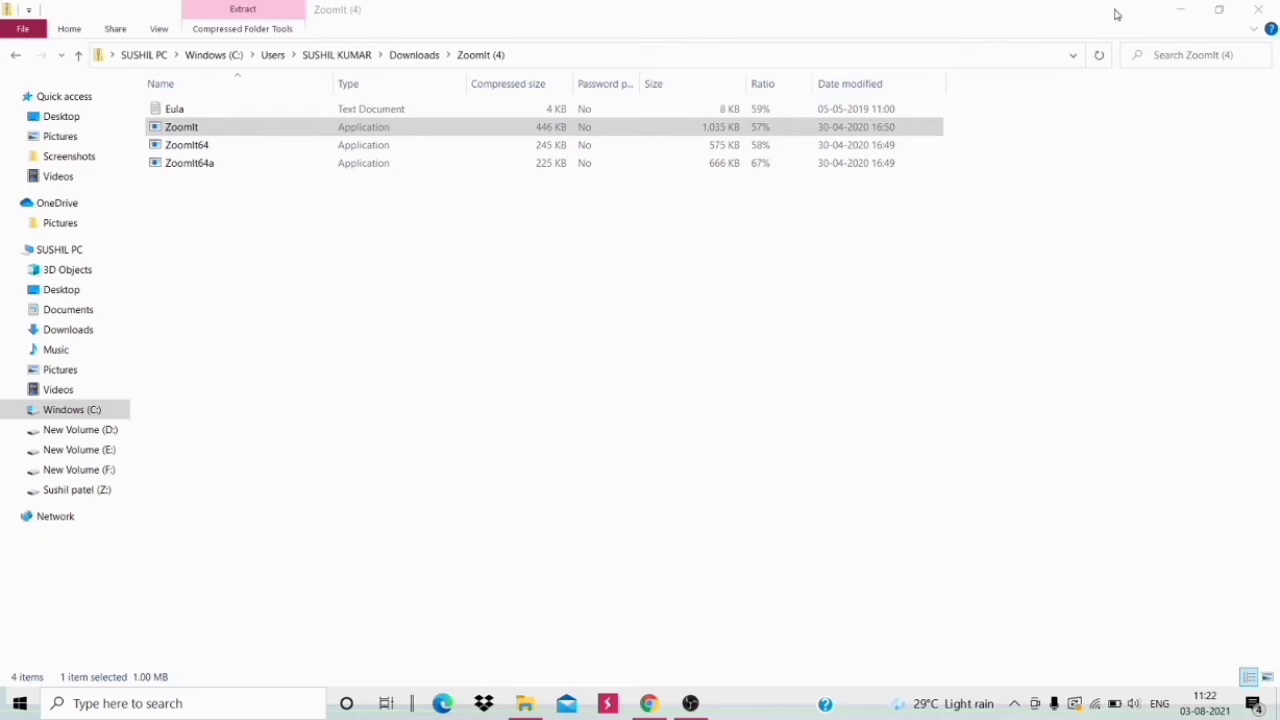
Minimize the archive folder and the browser to get back to the desktop.
left_click(1192, 12)
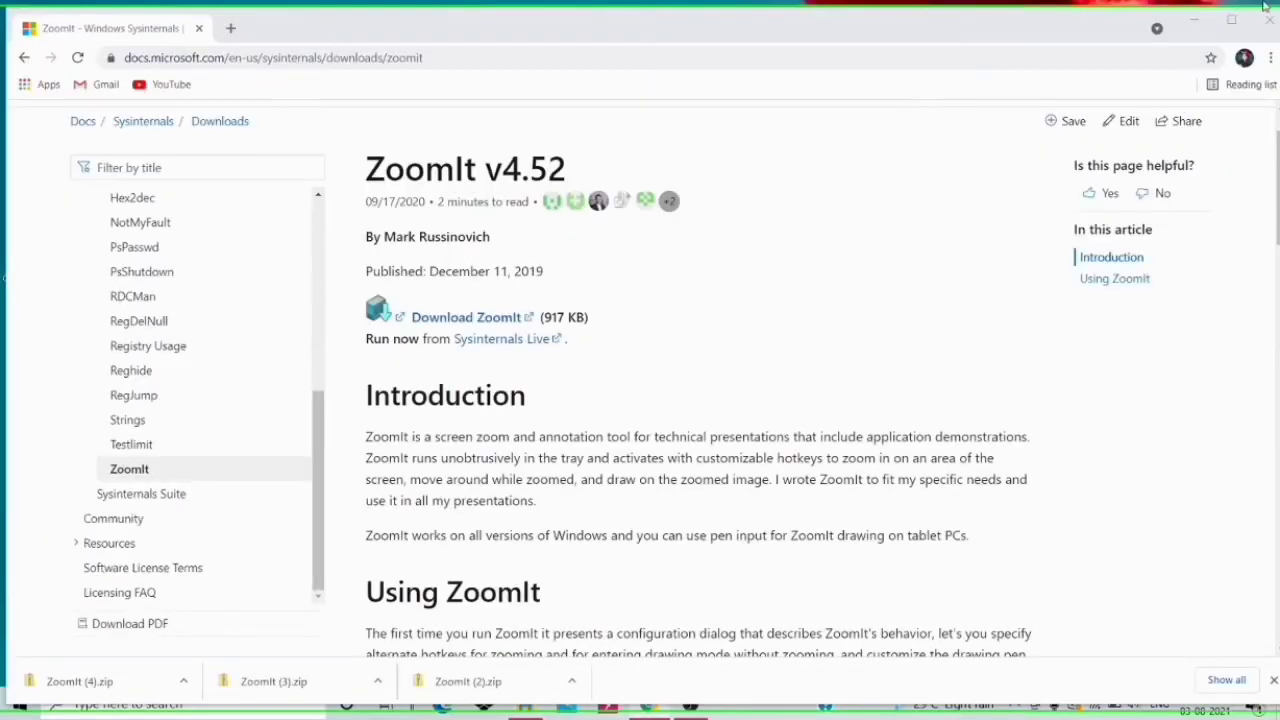
left_click(1191, 22)
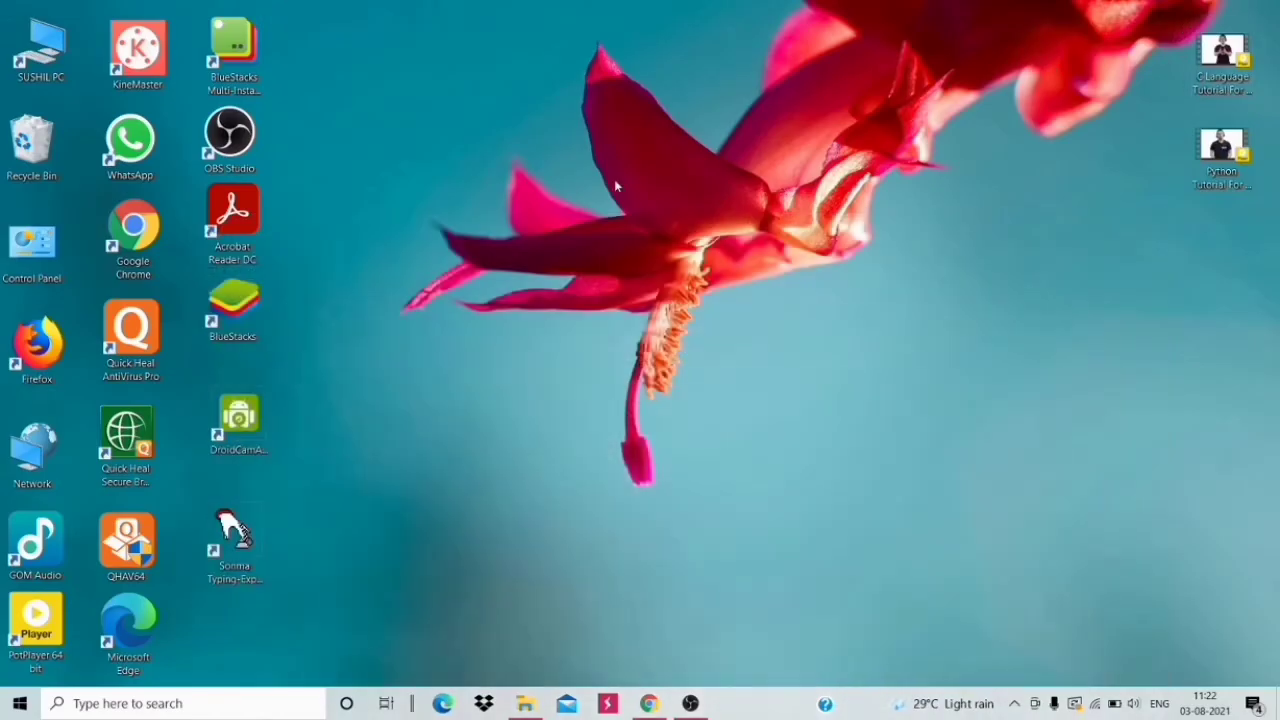
right_click(563, 180)
left_click(600, 229)
right_click(563, 180)
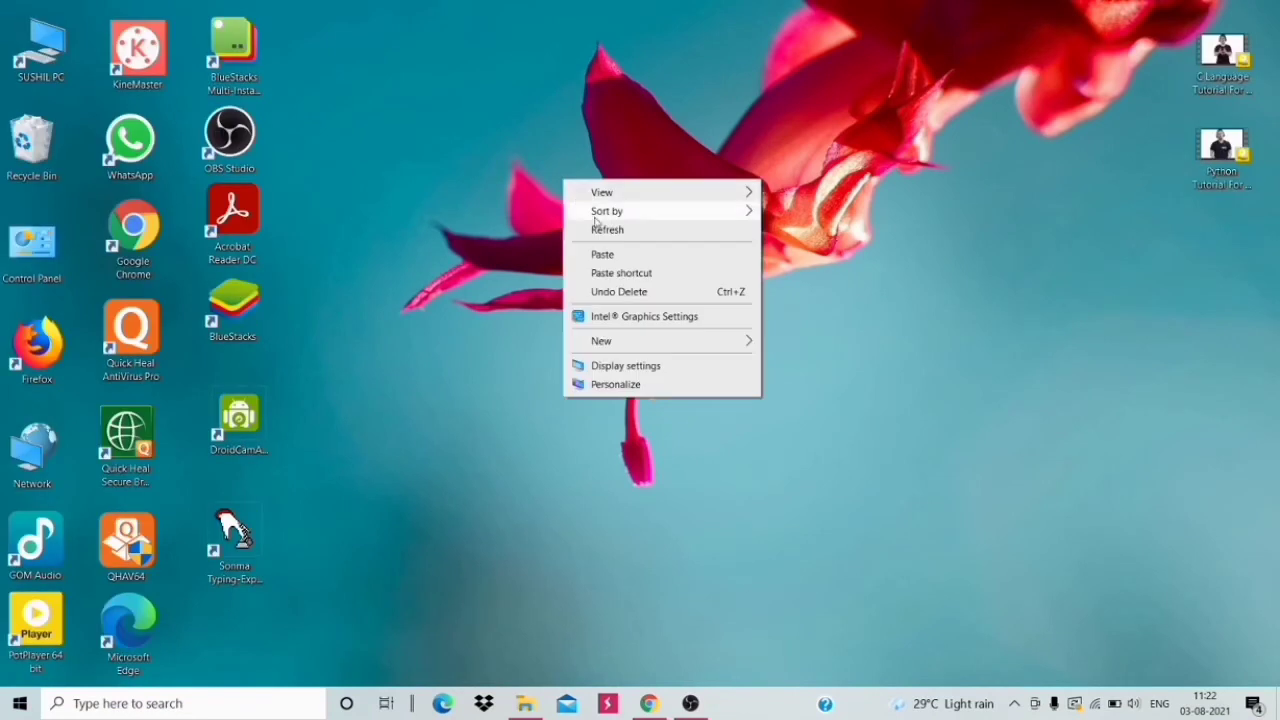
left_click(636, 229)
right_click(486, 152)
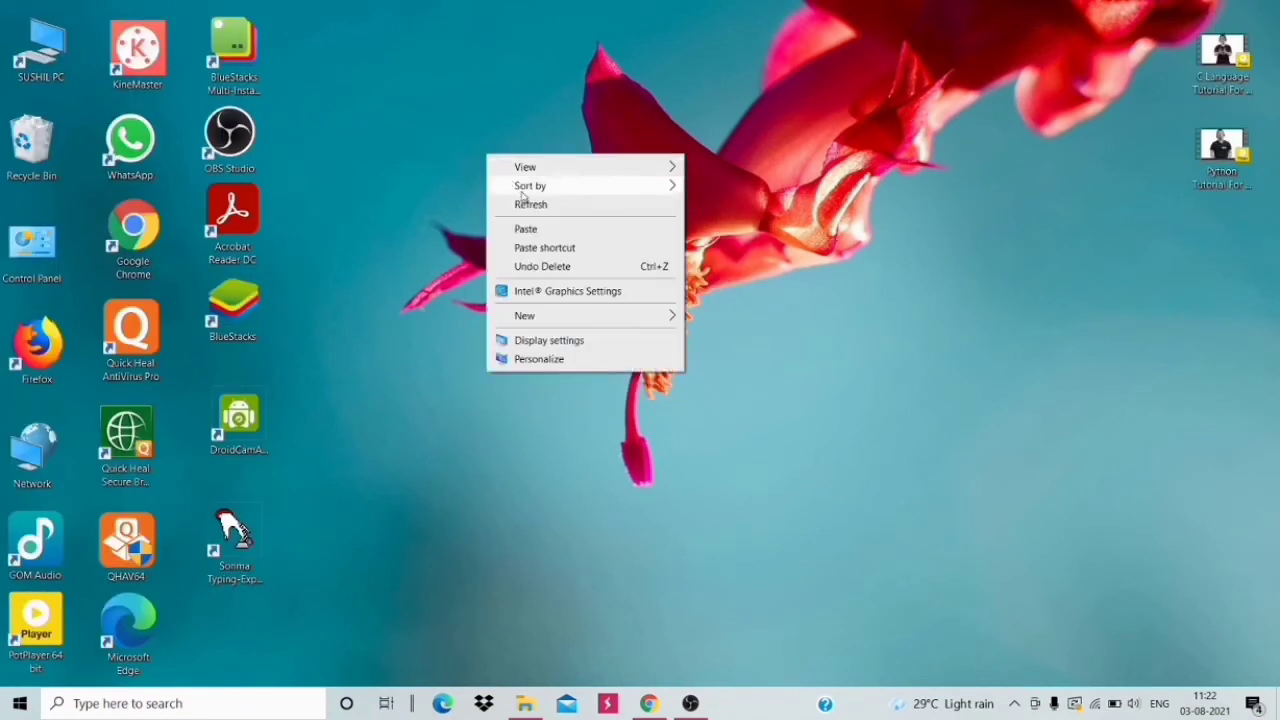
left_click(533, 205)
right_click(427, 153)
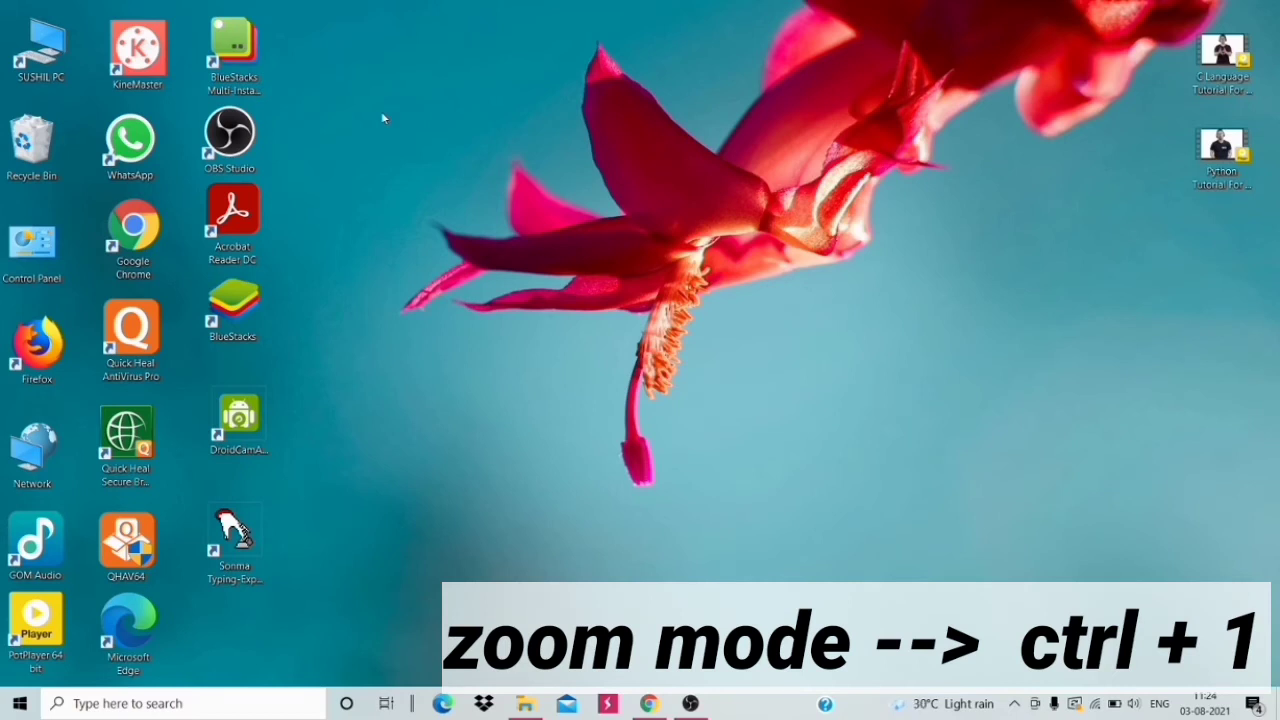
Magnify the desktop with ZoomIt's zoom mode and return to the normal desktop.
key("ctrl+1")
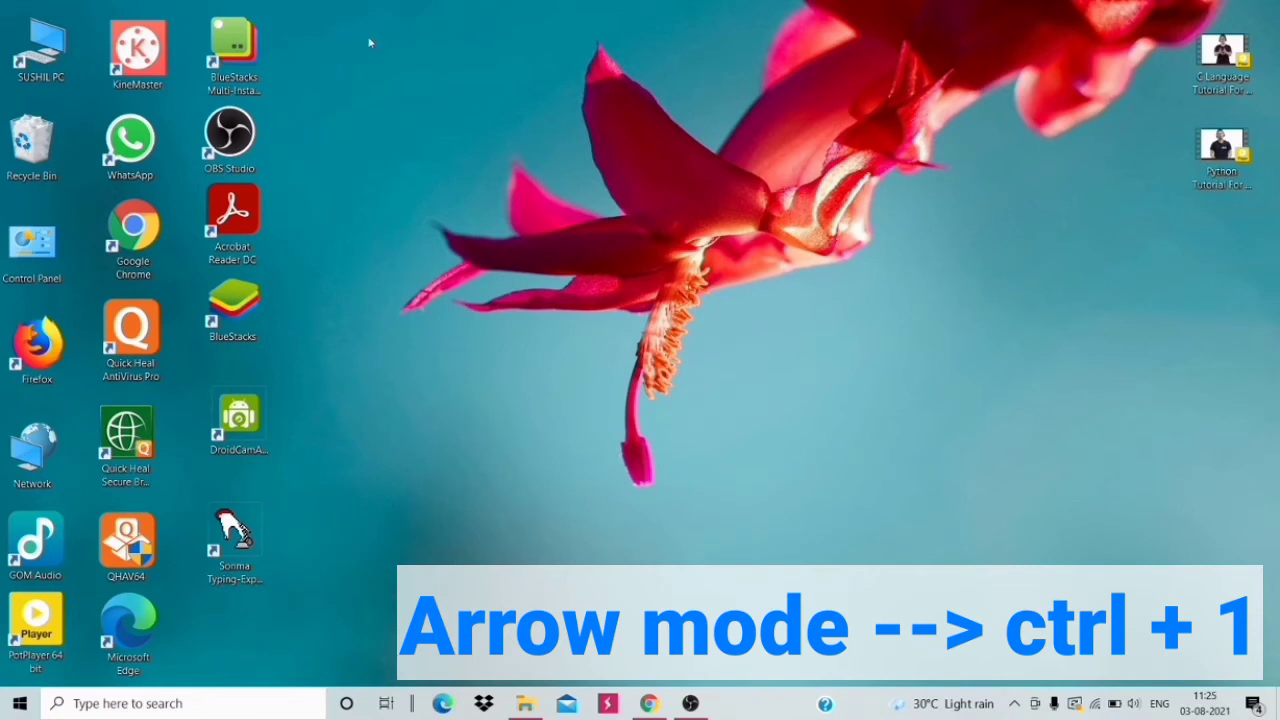
right_click(296, 51)
left_click(490, 156)
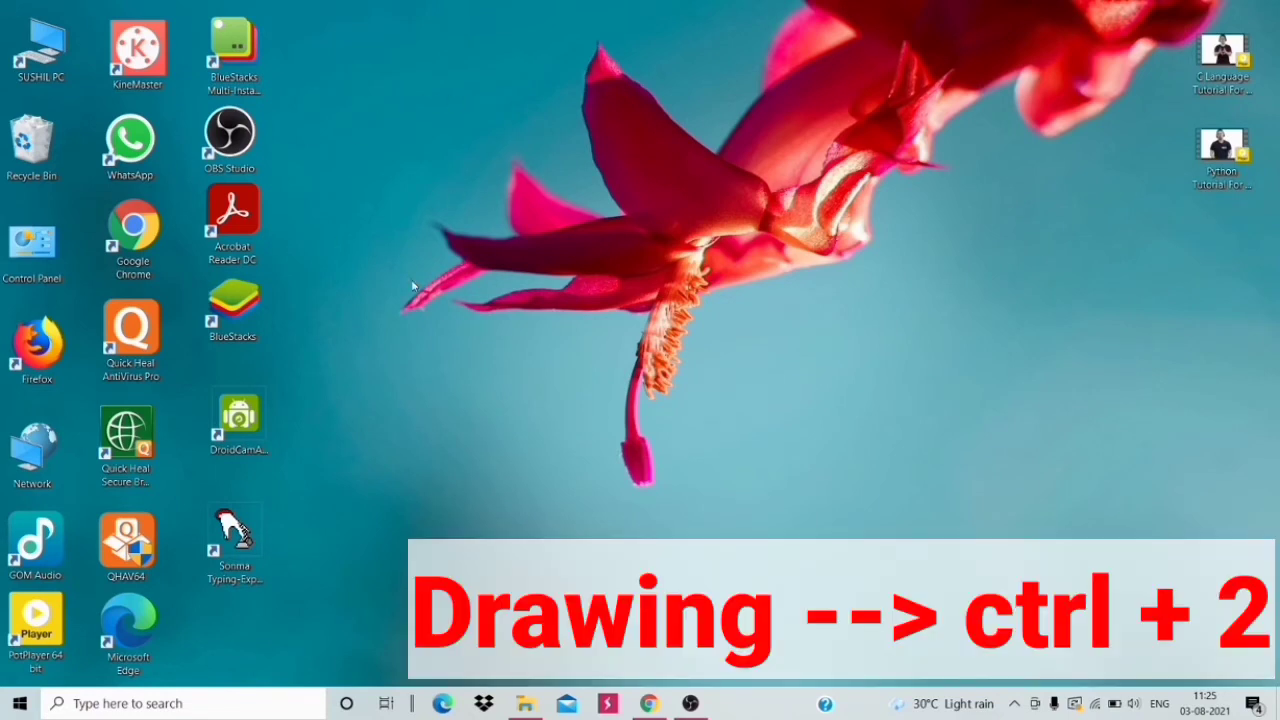
In ZoomIt's drawing mode, draw four red lines, loops over the flower and a circle around the BlueStacks icon, and erase everything.
key("ctrl+2")
left_click_drag(308, 50, 588, 90)
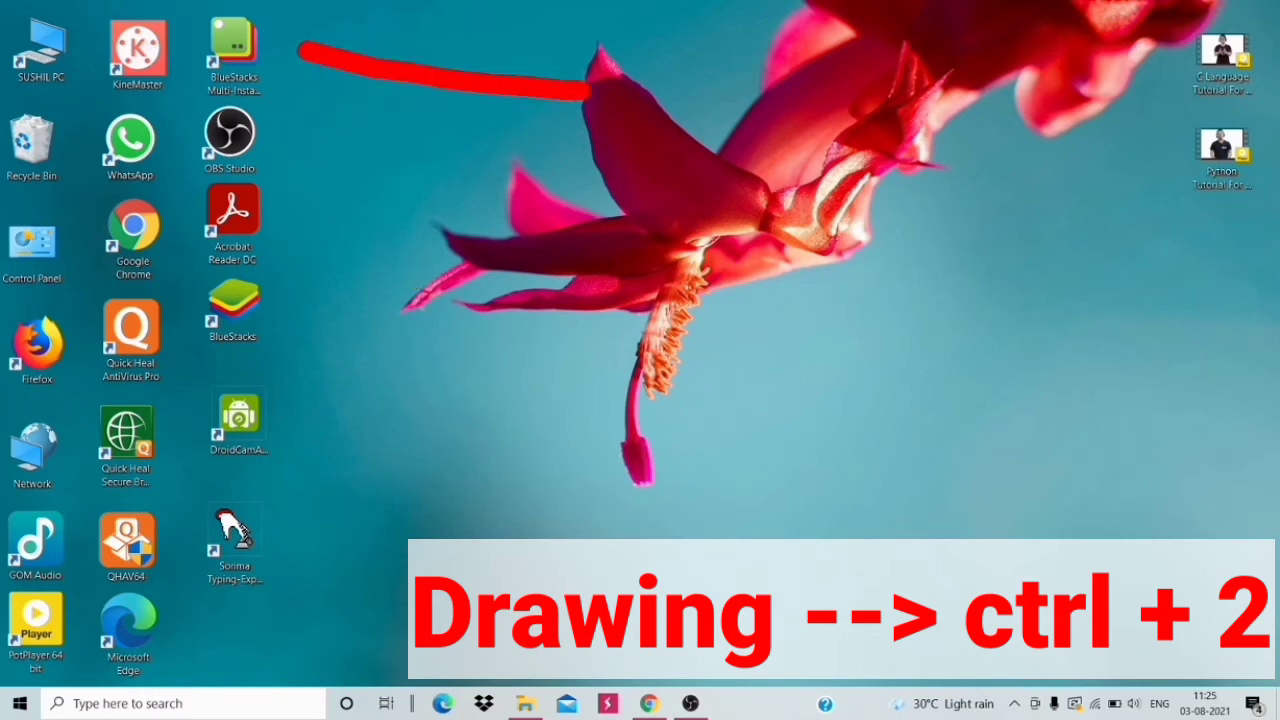
left_click_drag(350, 162, 724, 170)
left_click_drag(360, 260, 786, 268)
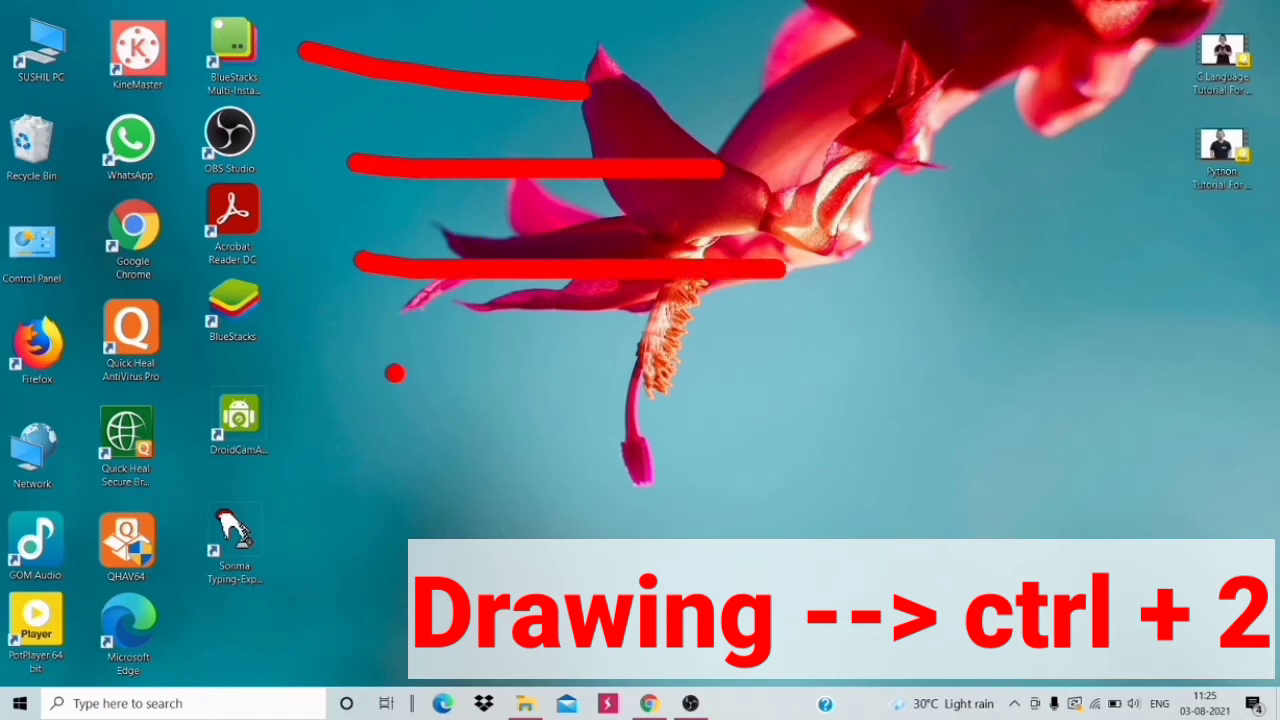
left_click_drag(349, 382, 771, 400)
mouse_move(581, 311)
left_mouse_down()
mouse_move(775, 382)
mouse_move(740, 420)
left_mouse_up()
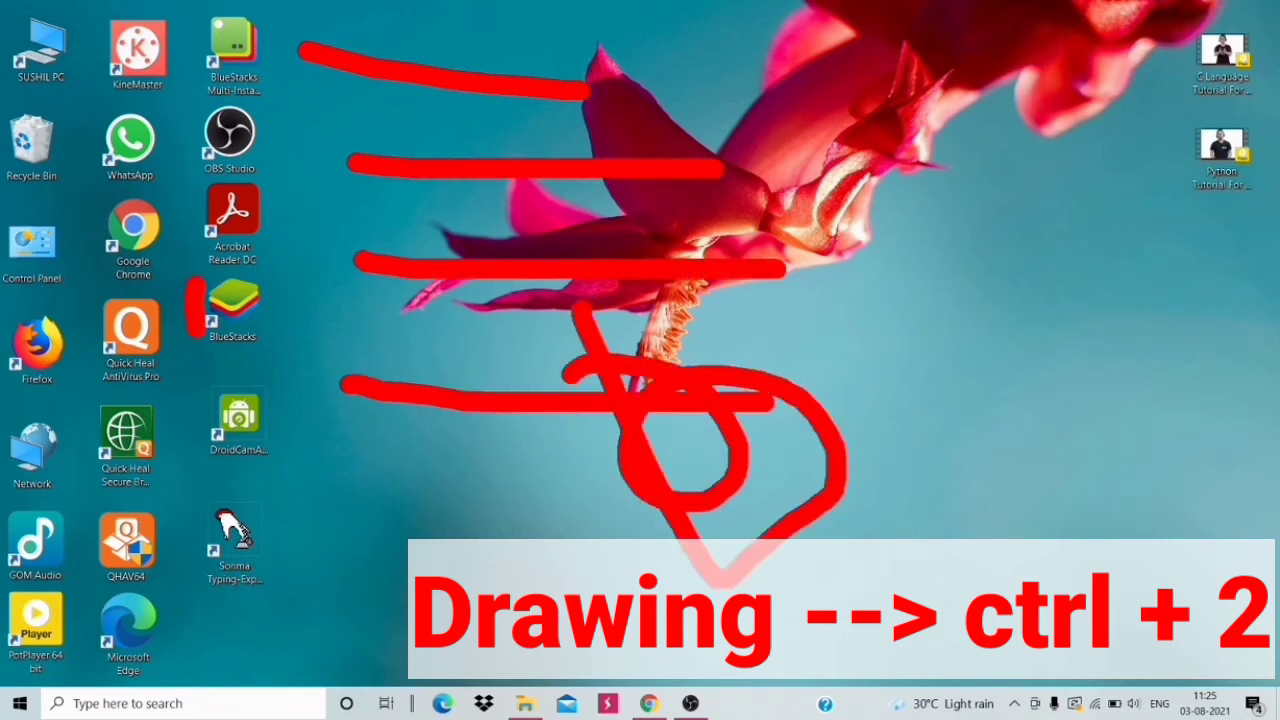
mouse_move(198, 333)
left_mouse_down()
mouse_move(320, 292)
mouse_move(212, 258)
mouse_move(152, 305)
left_mouse_up()
left_click(369, 283)
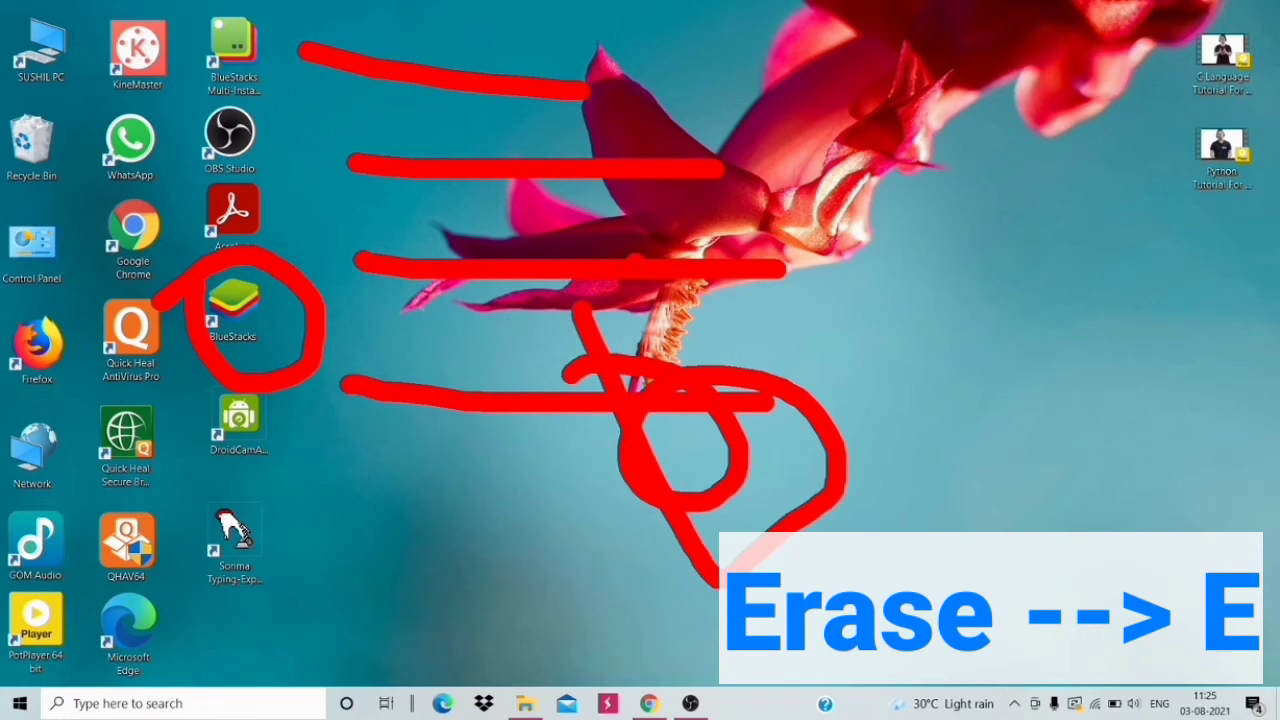
key("e")
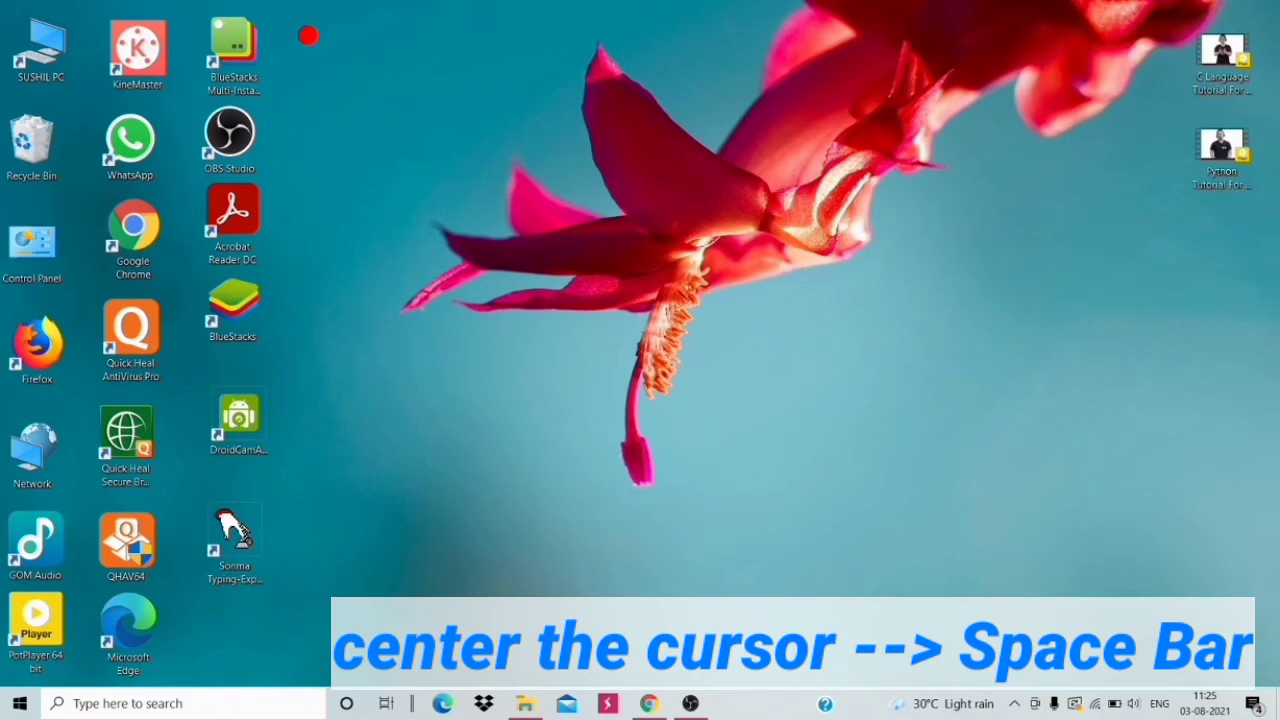
Center the drawing cursor on the screen and turn the background into a whiteboard.
key("space")
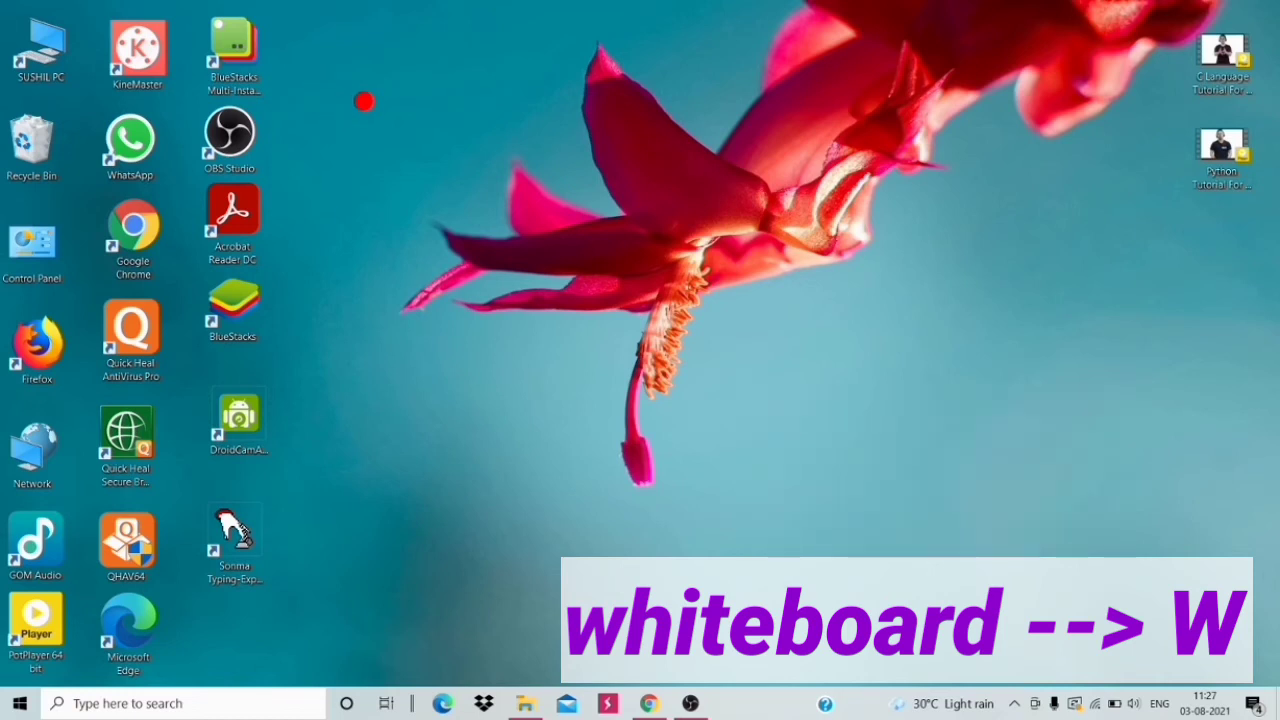
key("w")
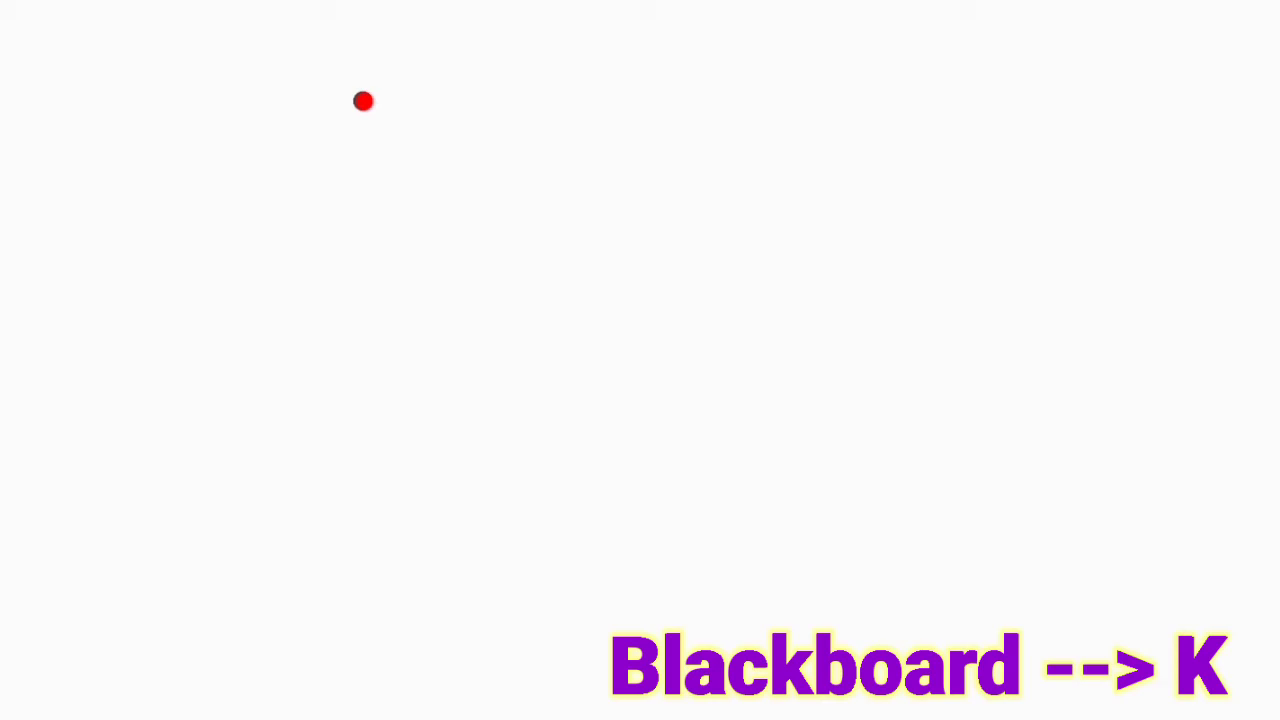
Turn the drawing background into a blackboard, and return to the desktop.
key("k")
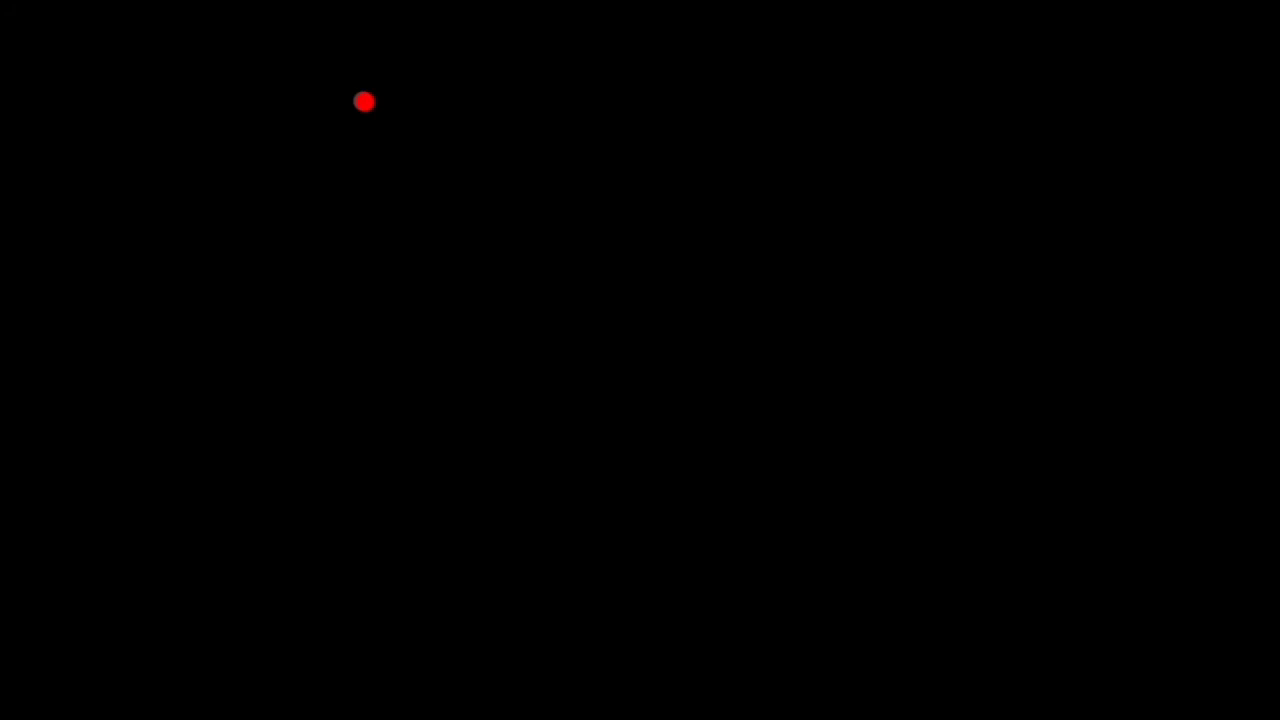
key("ctrl+1")
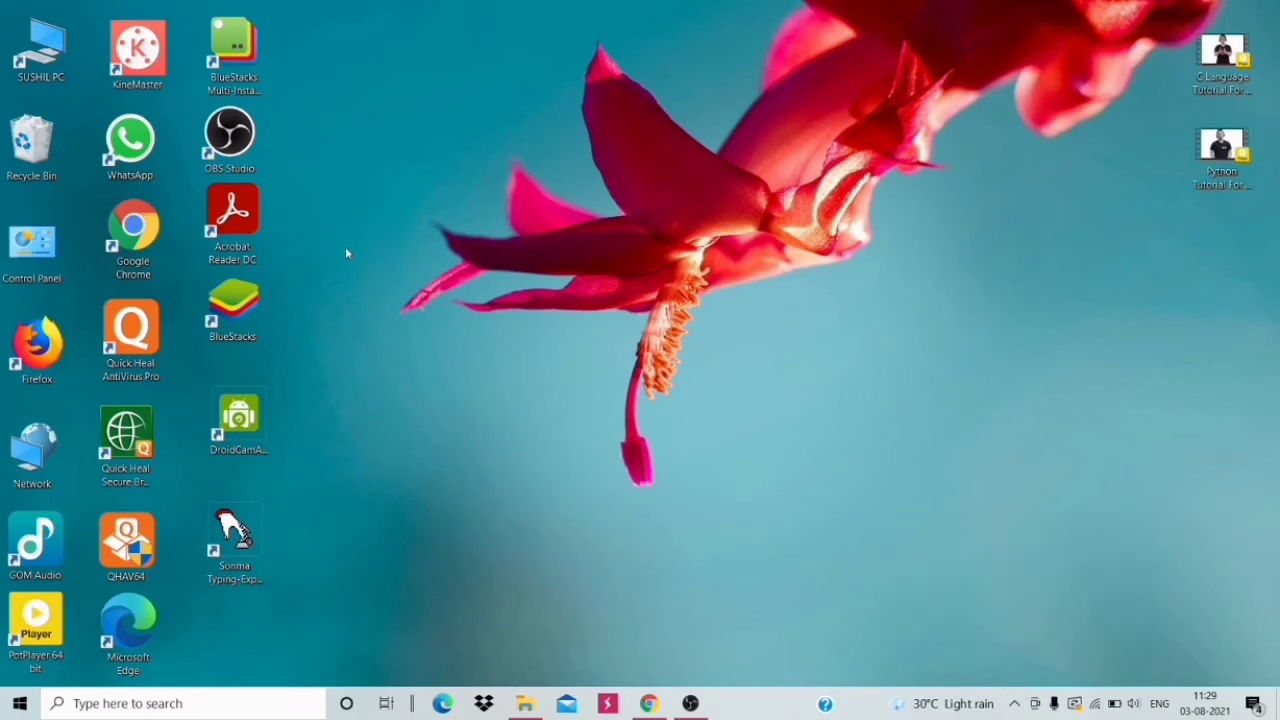
In ZoomIt's drawing mode, switch to text input and write a first name in large red letters across the desktop.
key("ctrl+2")
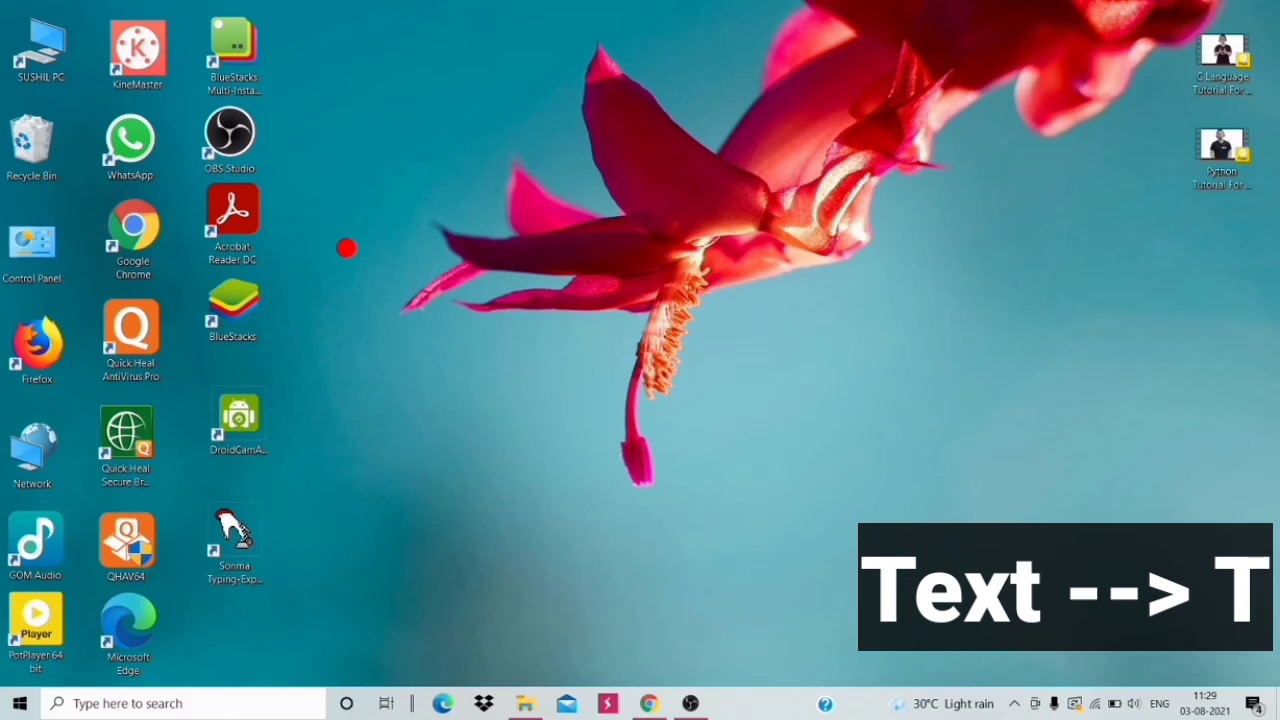
key("t")
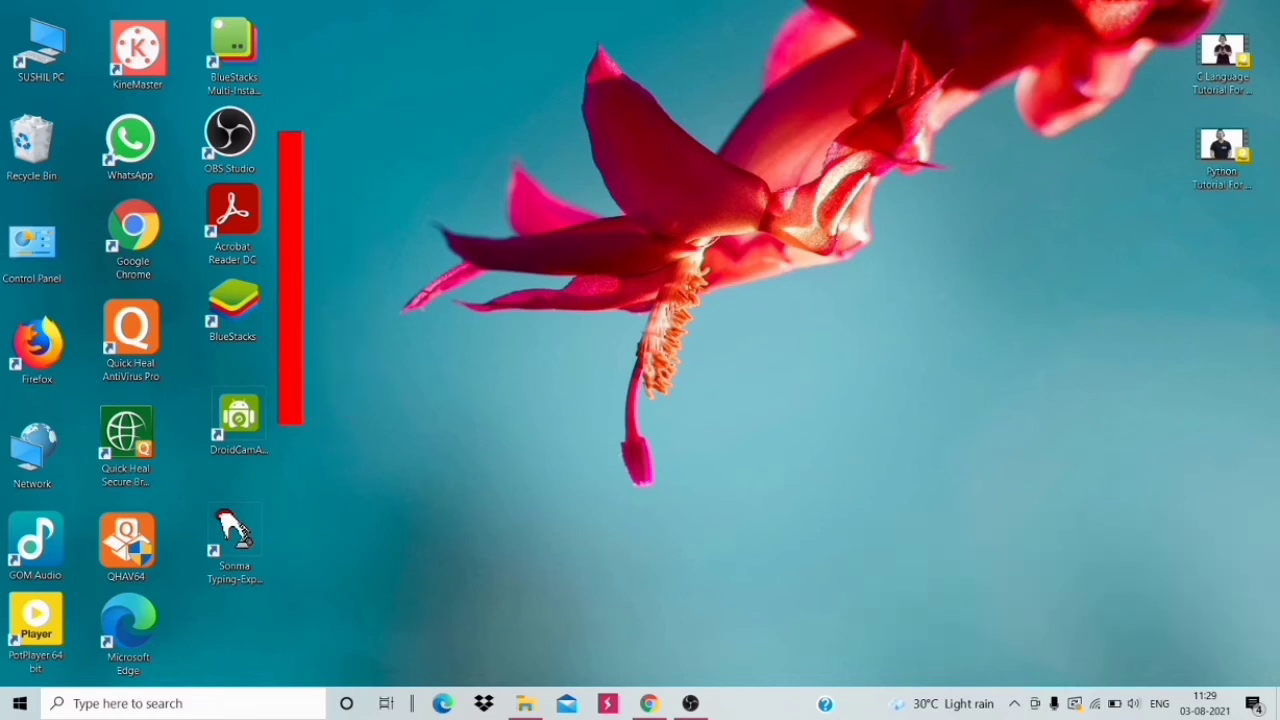
type("sushil")
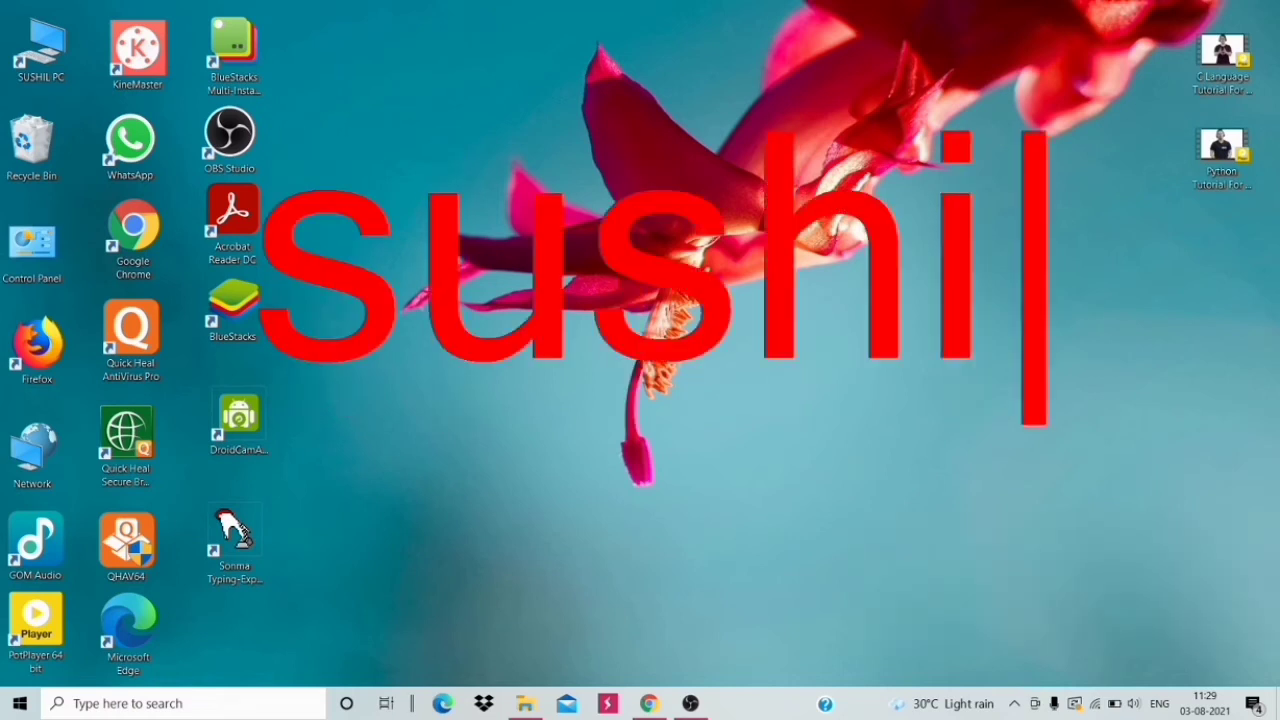
type("l")
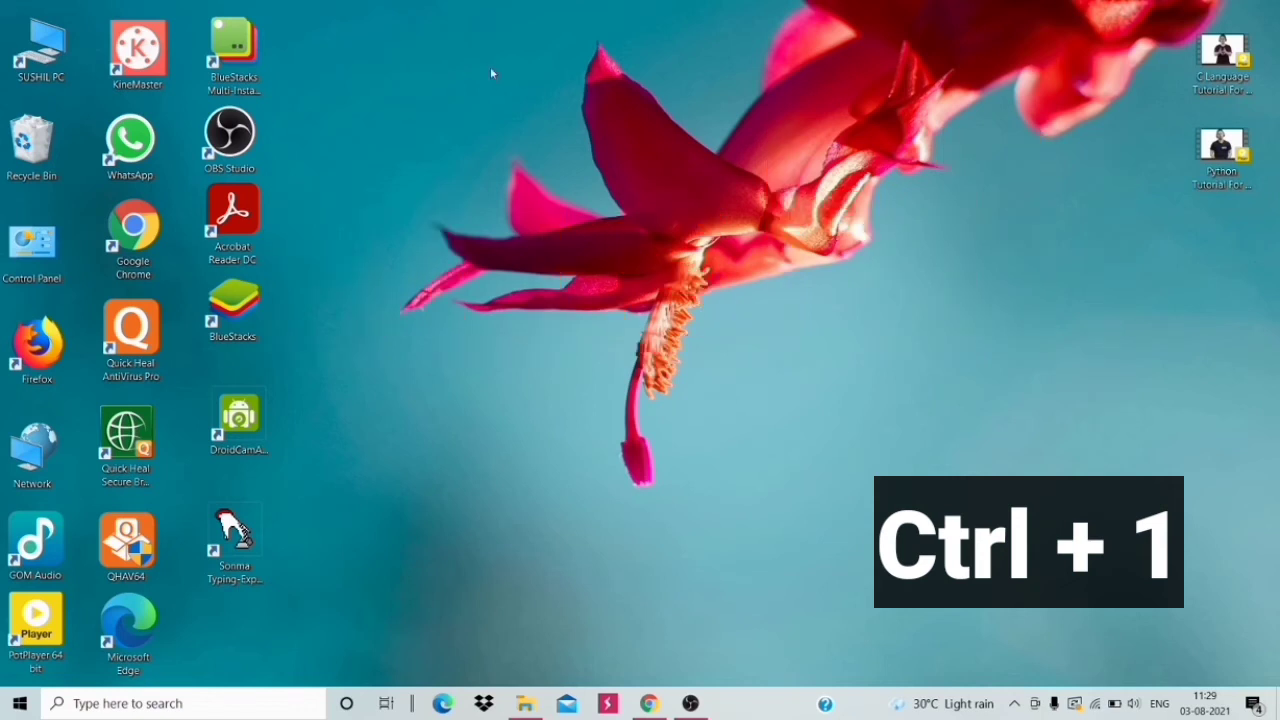
right_click(294, 59)
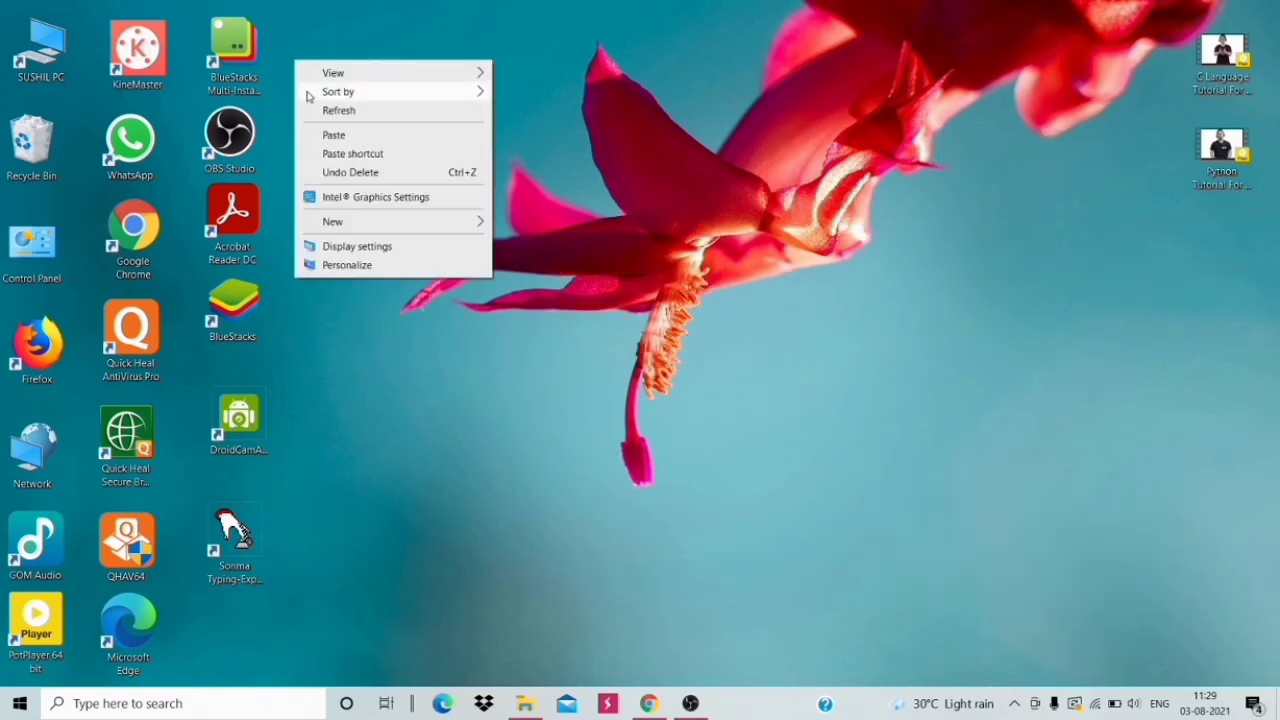
left_click(314, 57)
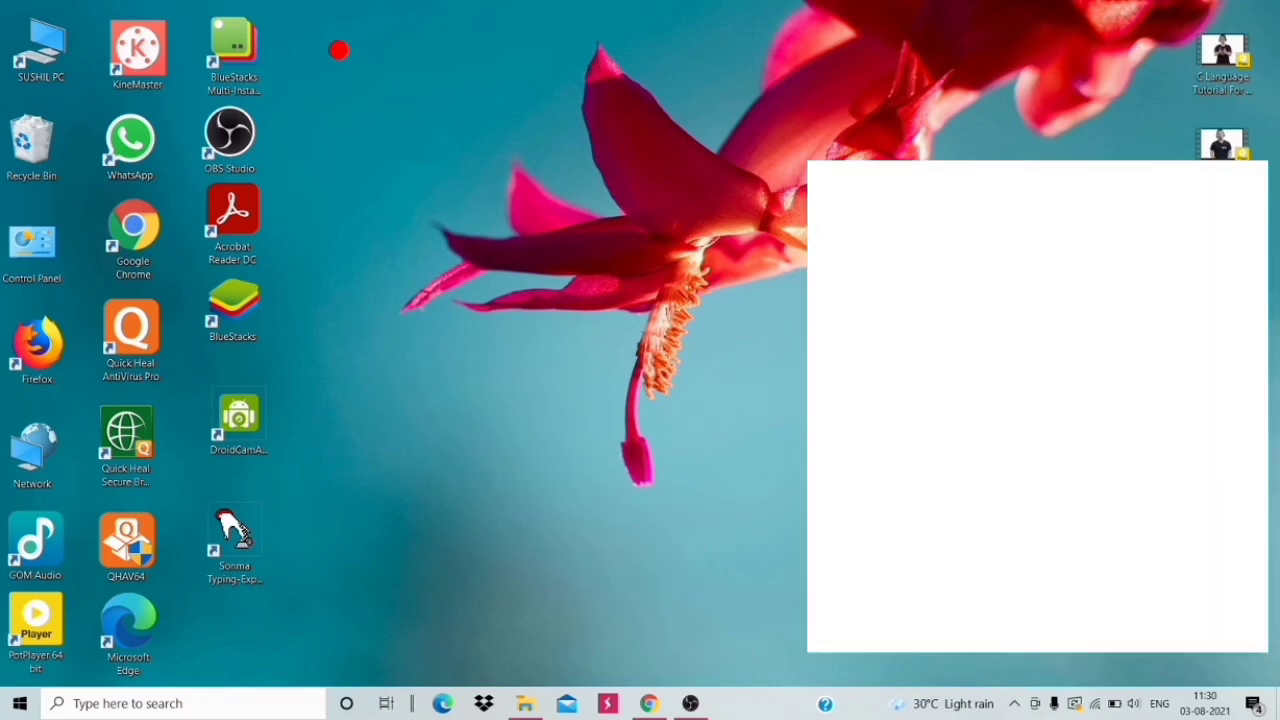
Draw a blue, a yellow and a green line, one below the other, between the desktop icons and the flower.
key("b")
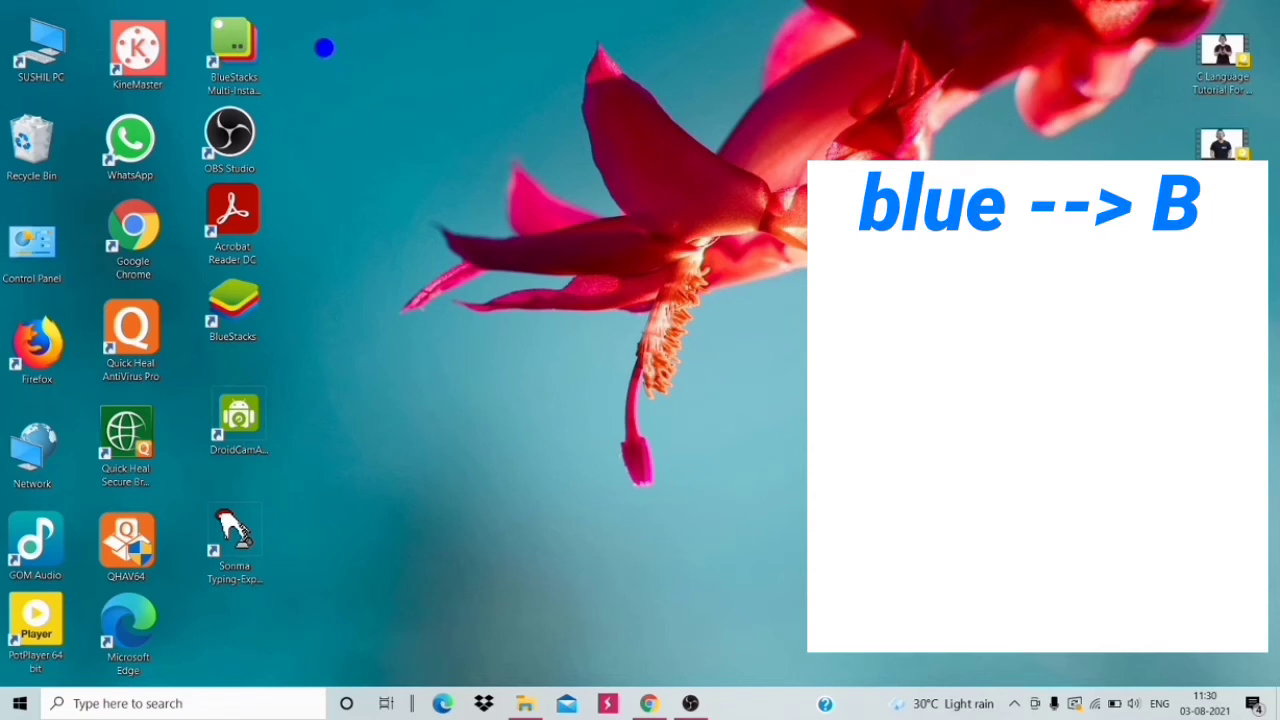
left_click_drag(324, 47, 611, 19)
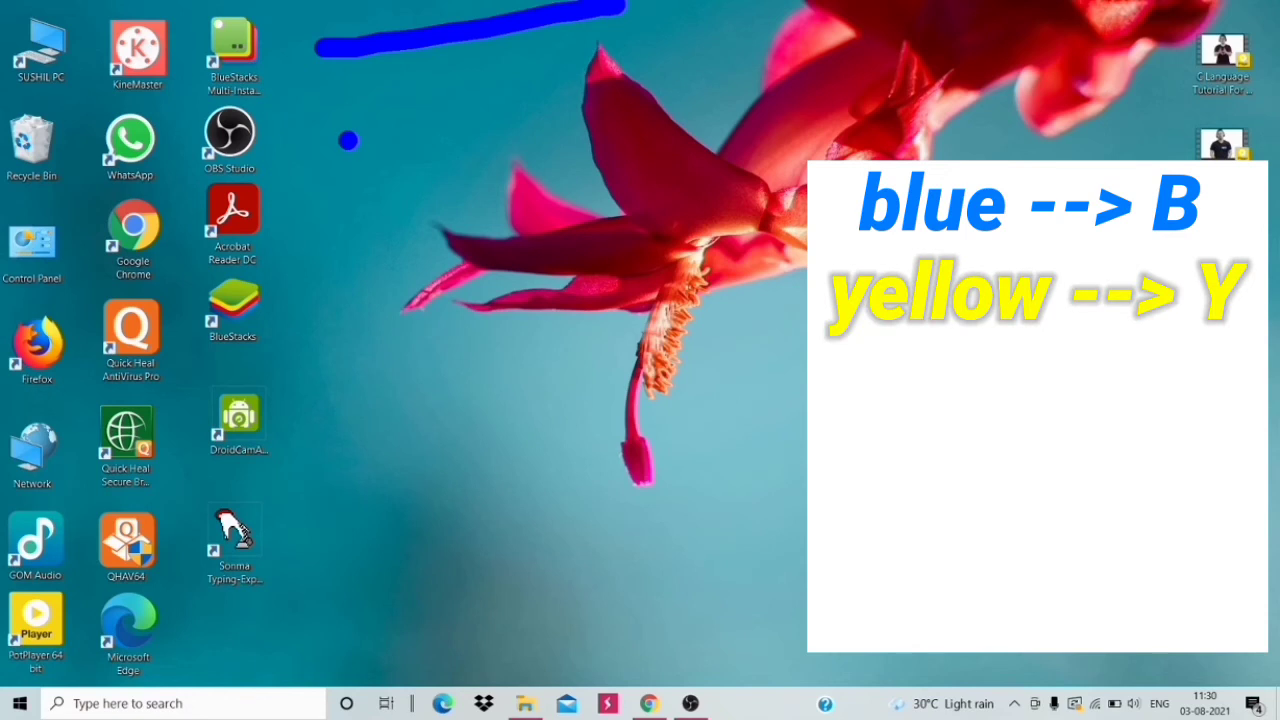
key("y")
left_click_drag(330, 96, 641, 75)
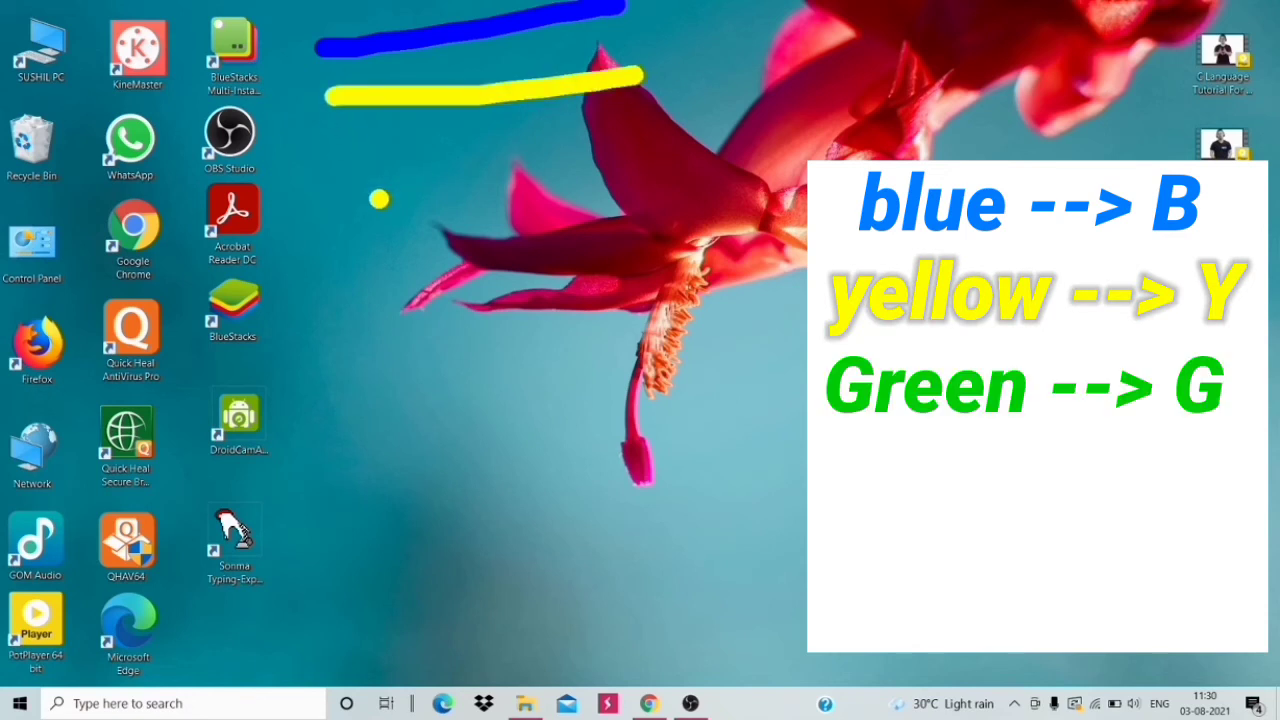
key("g")
left_click_drag(337, 166, 584, 145)
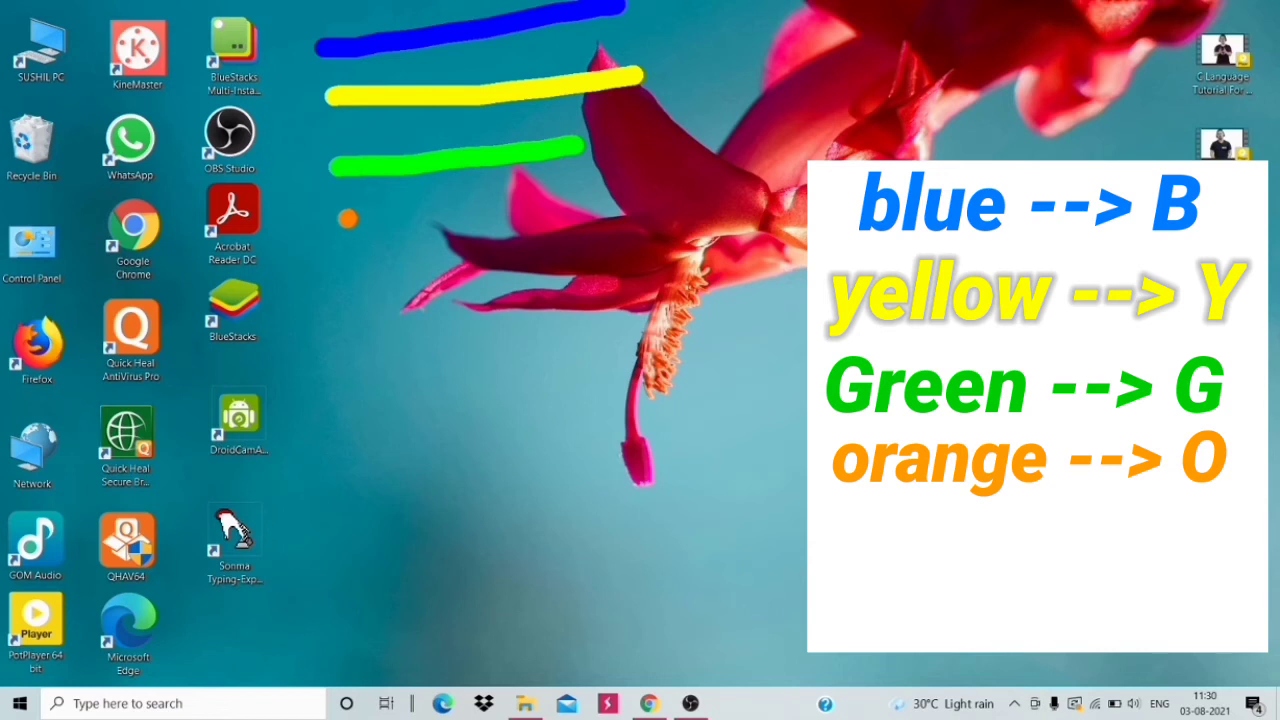
Draw an orange, a pink and a red line, one below the other, underneath the green line.
left_click_drag(343, 214, 616, 175)
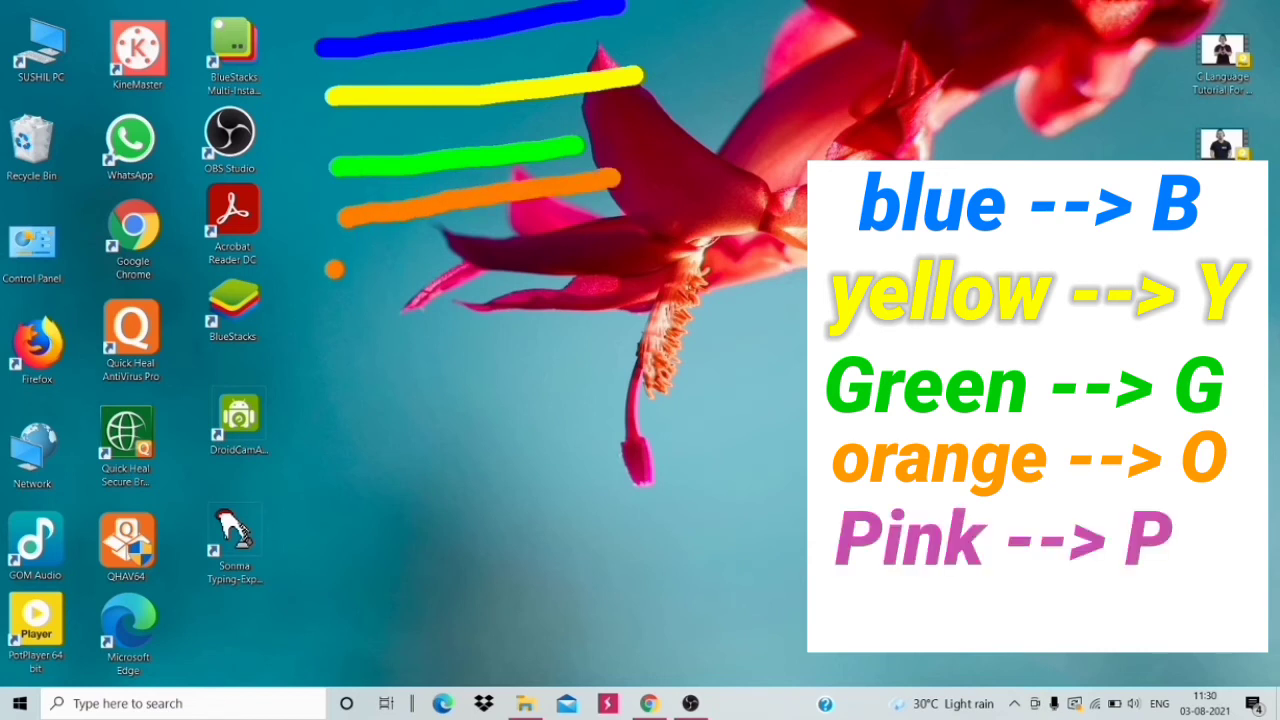
key("p")
left_click_drag(351, 271, 571, 252)
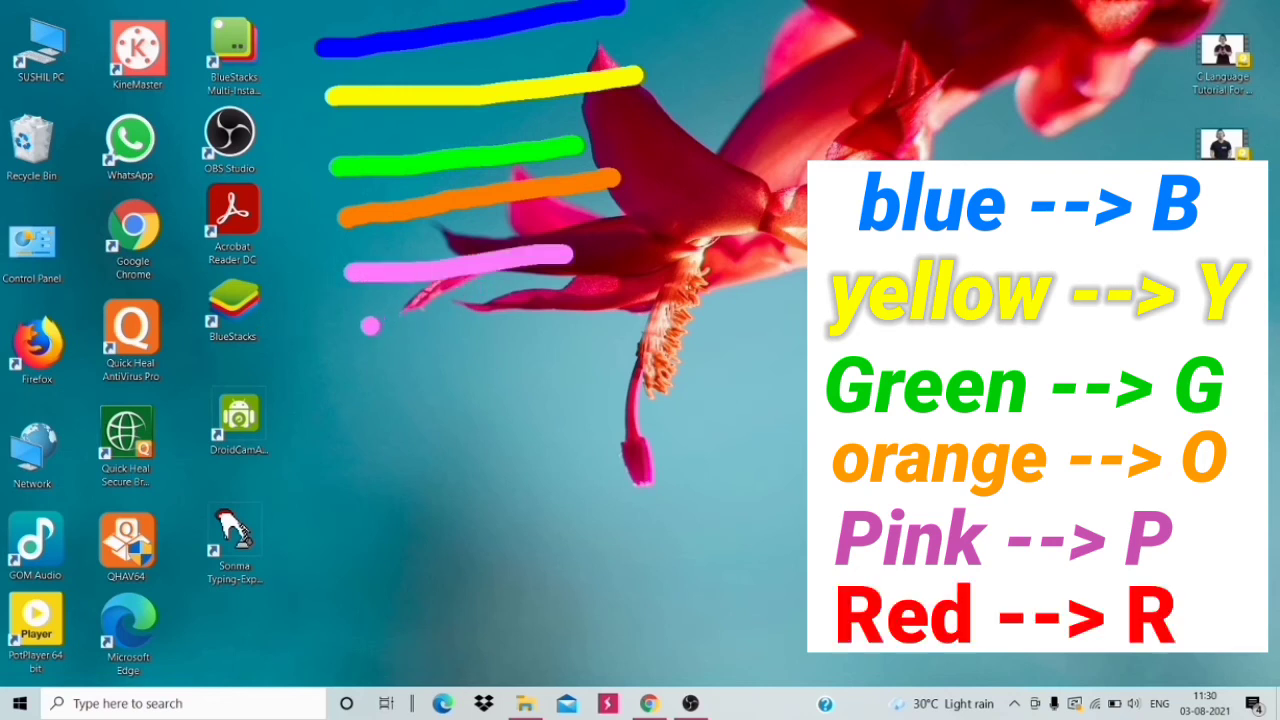
key("r")
left_click_drag(358, 333, 620, 340)
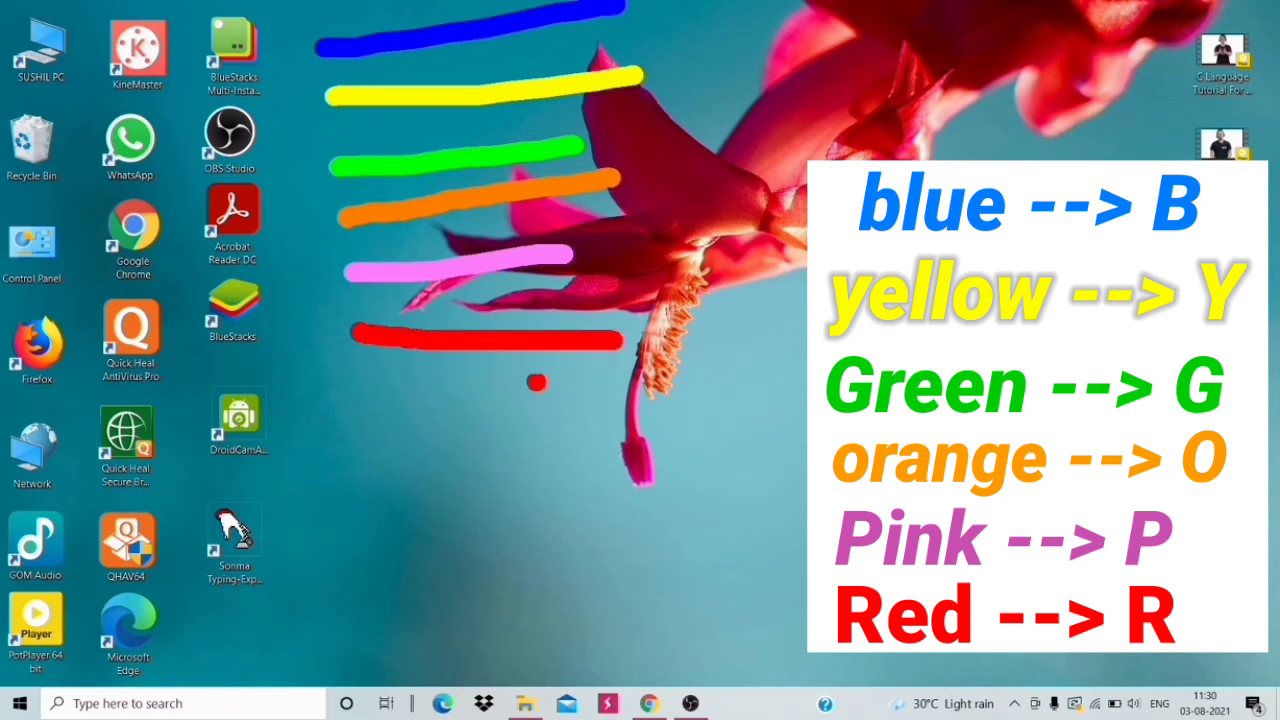
Circle all the coloured lines with a freehand red loop and erase the whole drawing.
mouse_move(310, 16)
left_mouse_down()
mouse_move(305, 115)
mouse_move(470, 428)
mouse_move(706, 100)
mouse_move(470, 6)
mouse_move(306, 6)
mouse_move(272, 140)
mouse_move(496, 390)
mouse_move(690, 8)
mouse_move(405, 25)
left_mouse_up()
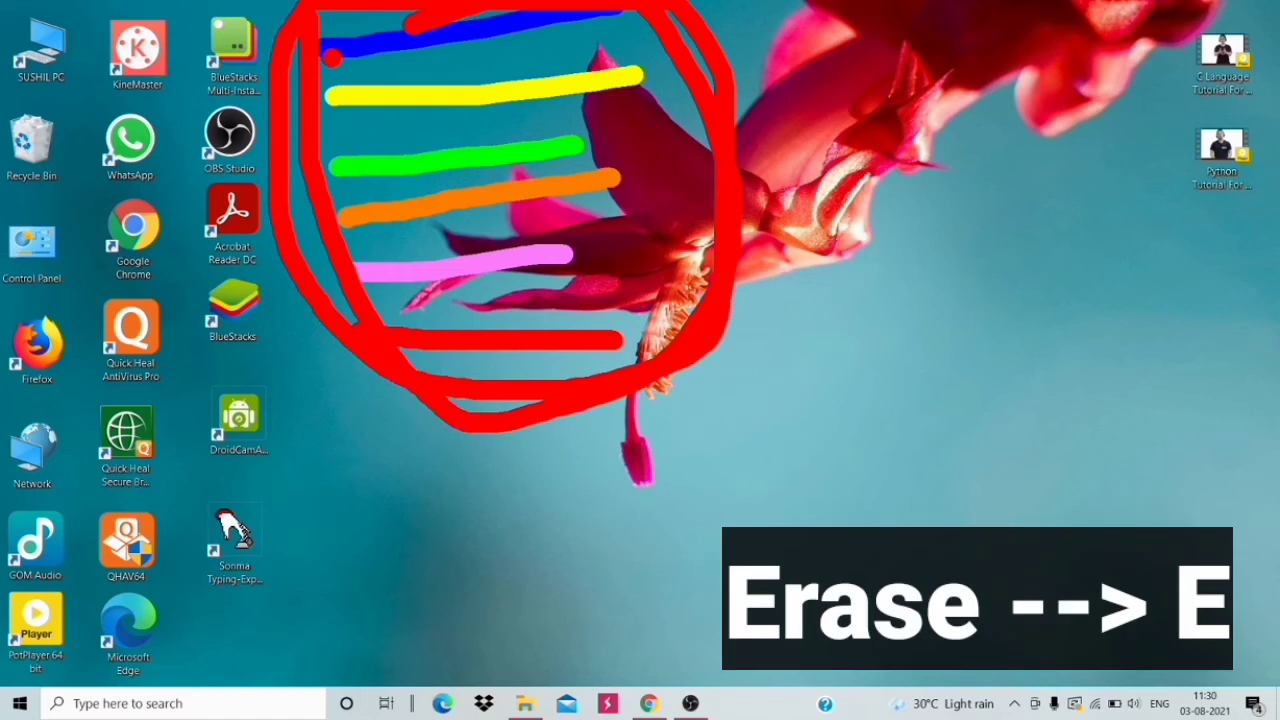
key("e")
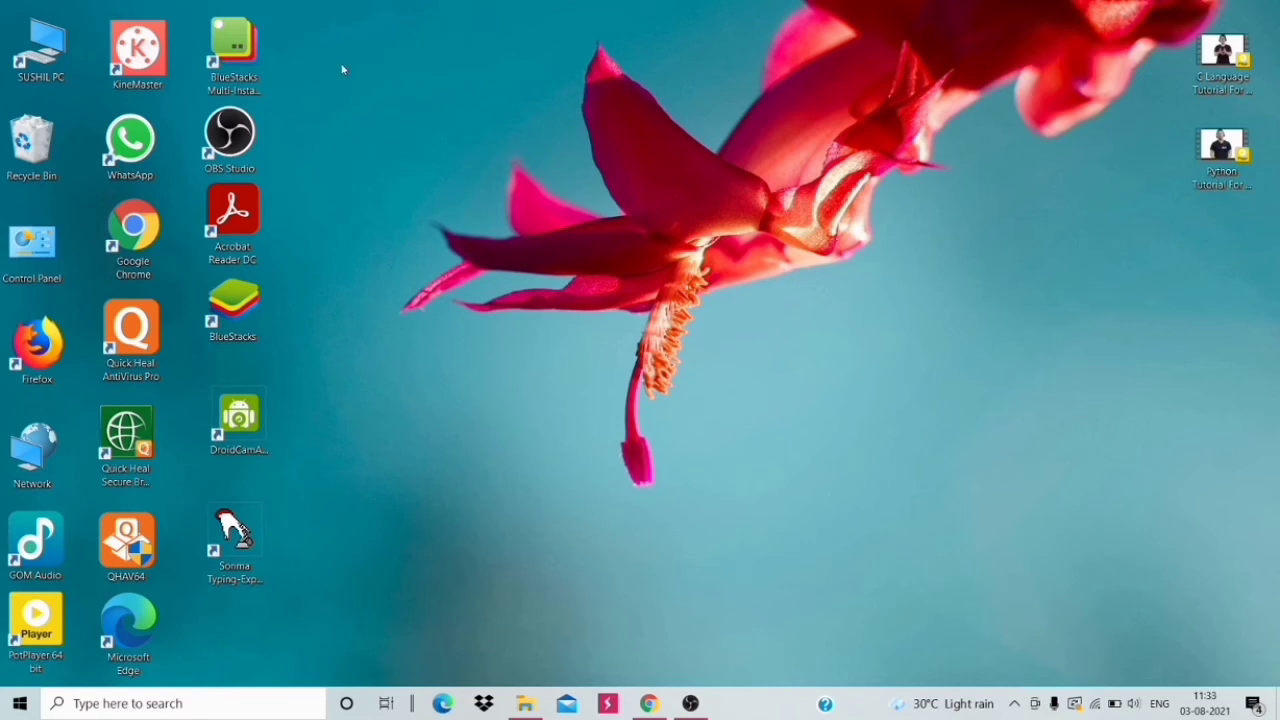
In drawing mode, draw one horizontal and two crossing diagonal straight red lines over the flower, and erase them.
key("ctrl+2")
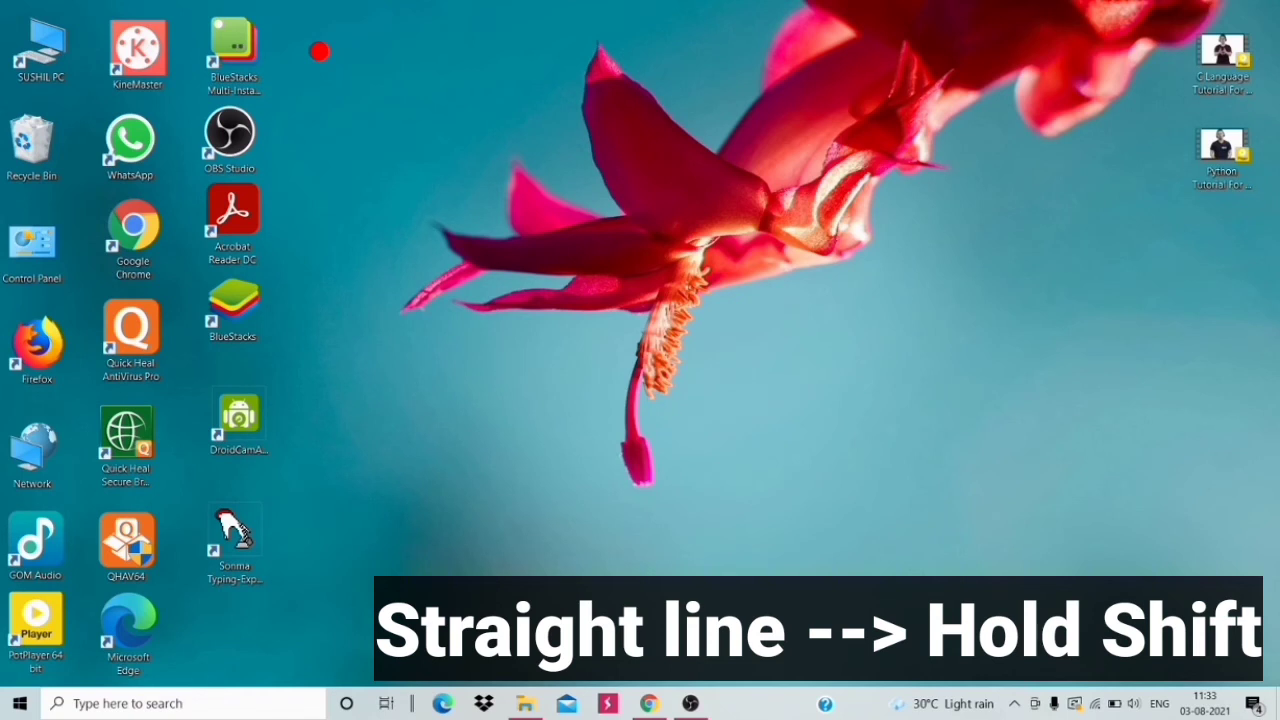
left_click_drag(319, 51, 866, 50)
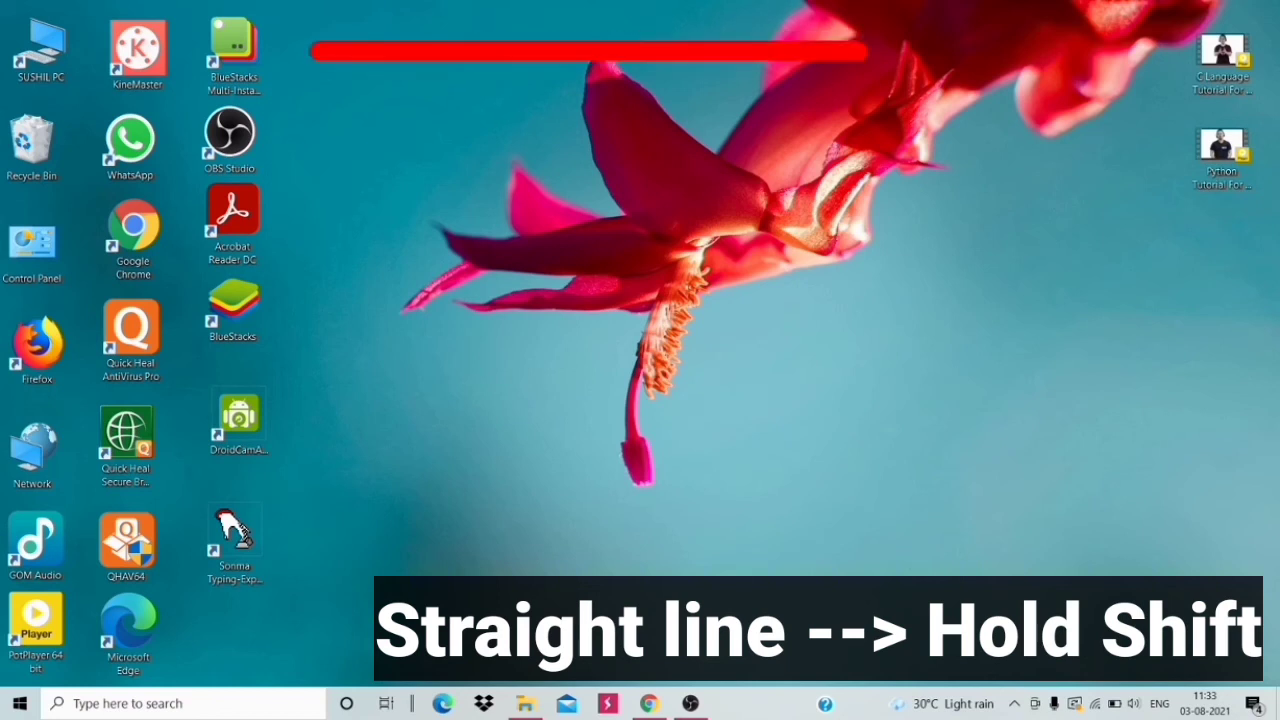
left_click_drag(342, 124, 1160, 352)
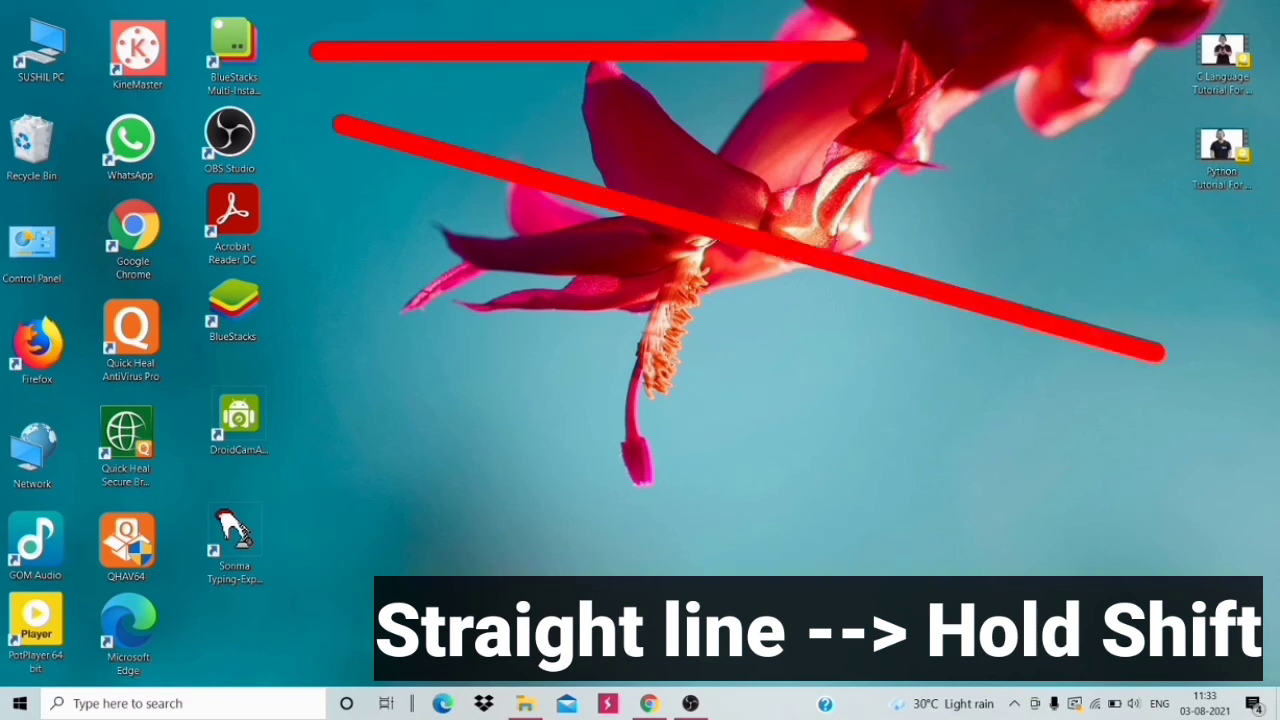
left_click_drag(925, 172, 1100, 36)
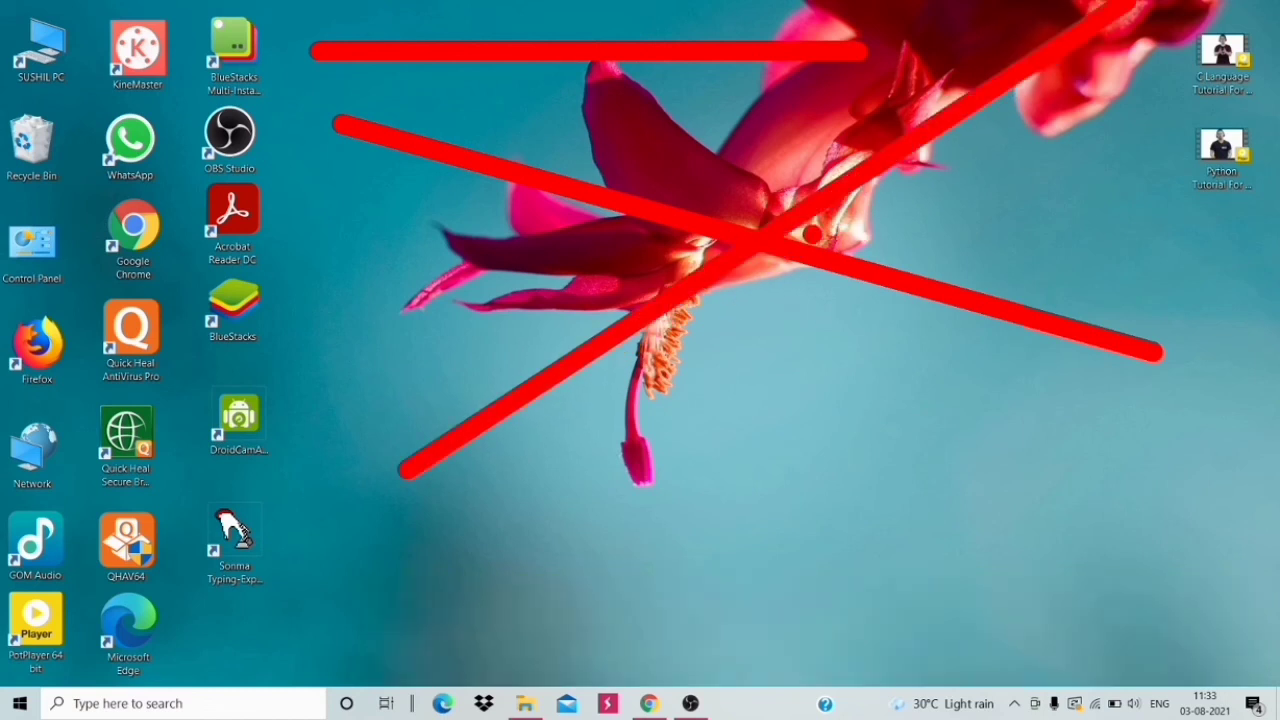
key("e")
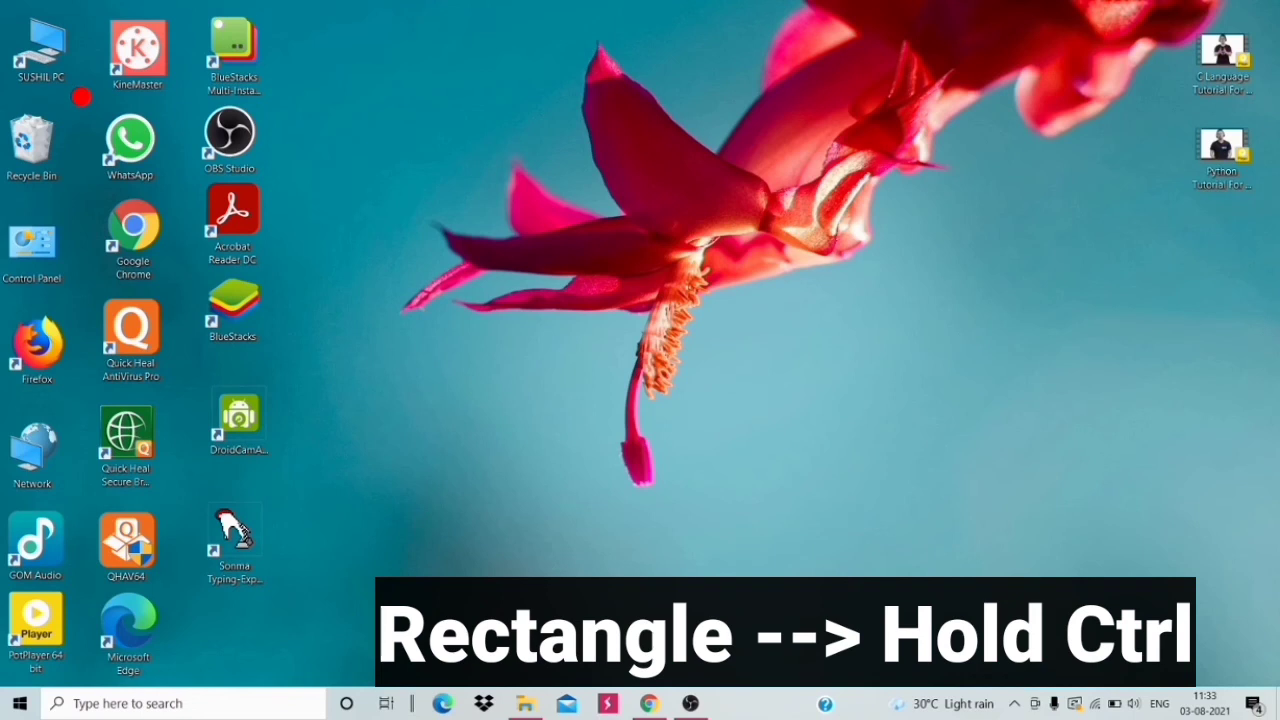
Draw red rectangles around the WhatsApp and Quick Heal AntiVirus Pro icons and two overlapping ones over the flower, and erase them all.
mouse_move(70, 86)
left_mouse_down()
mouse_move(124, 168)
mouse_move(196, 210)
left_mouse_up()
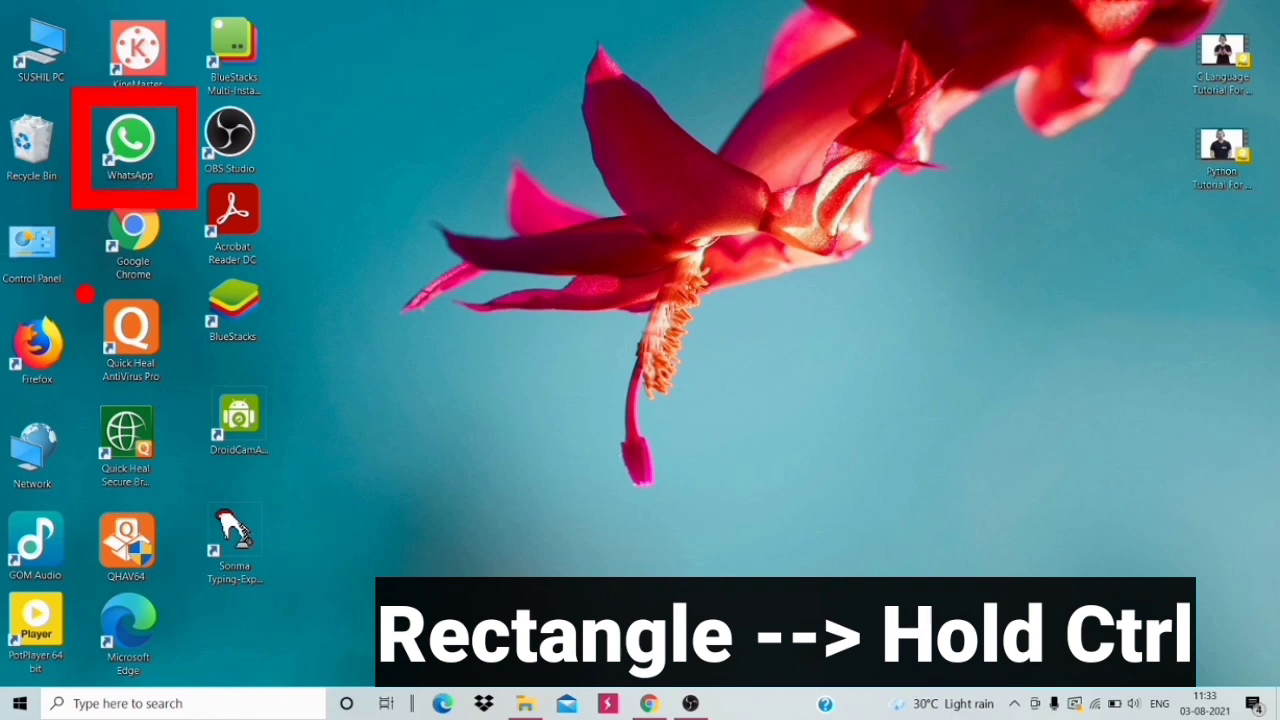
mouse_move(72, 284)
left_mouse_down()
mouse_move(122, 370)
mouse_move(212, 414)
left_mouse_up()
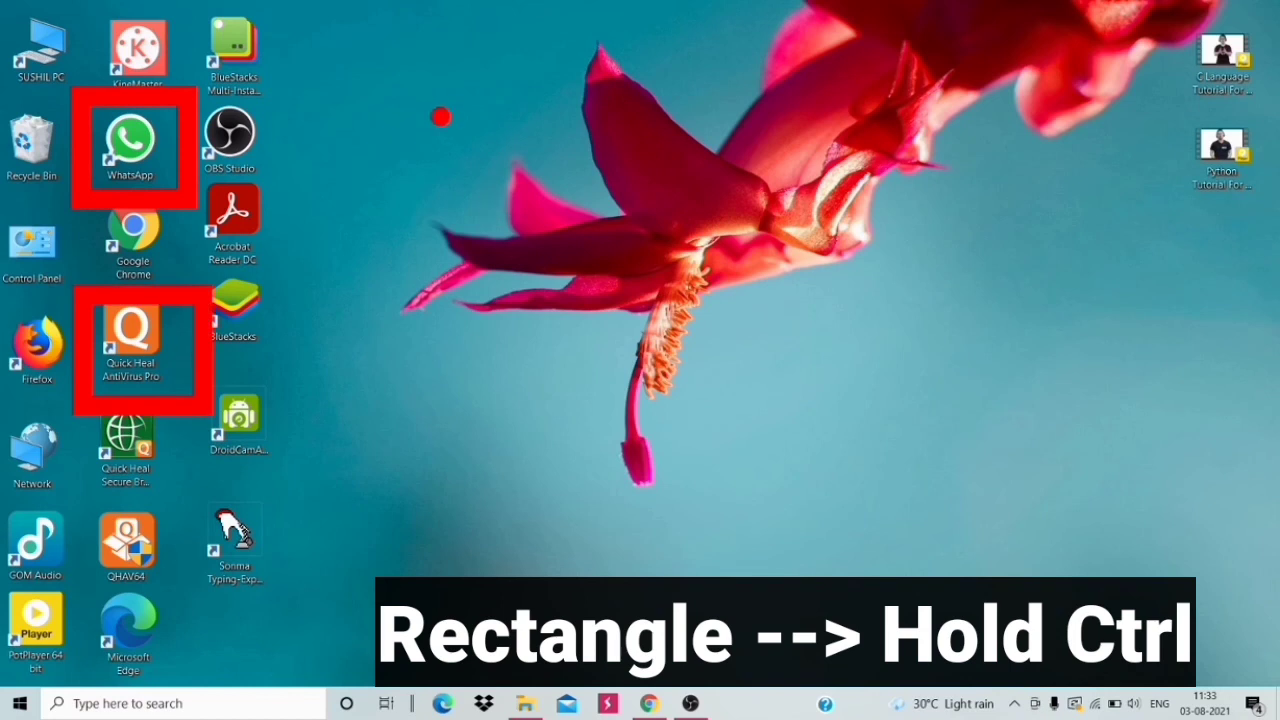
mouse_move(428, 104)
left_mouse_down()
mouse_move(676, 322)
mouse_move(880, 430)
left_mouse_up()
left_click_drag(568, 202, 1250, 514)
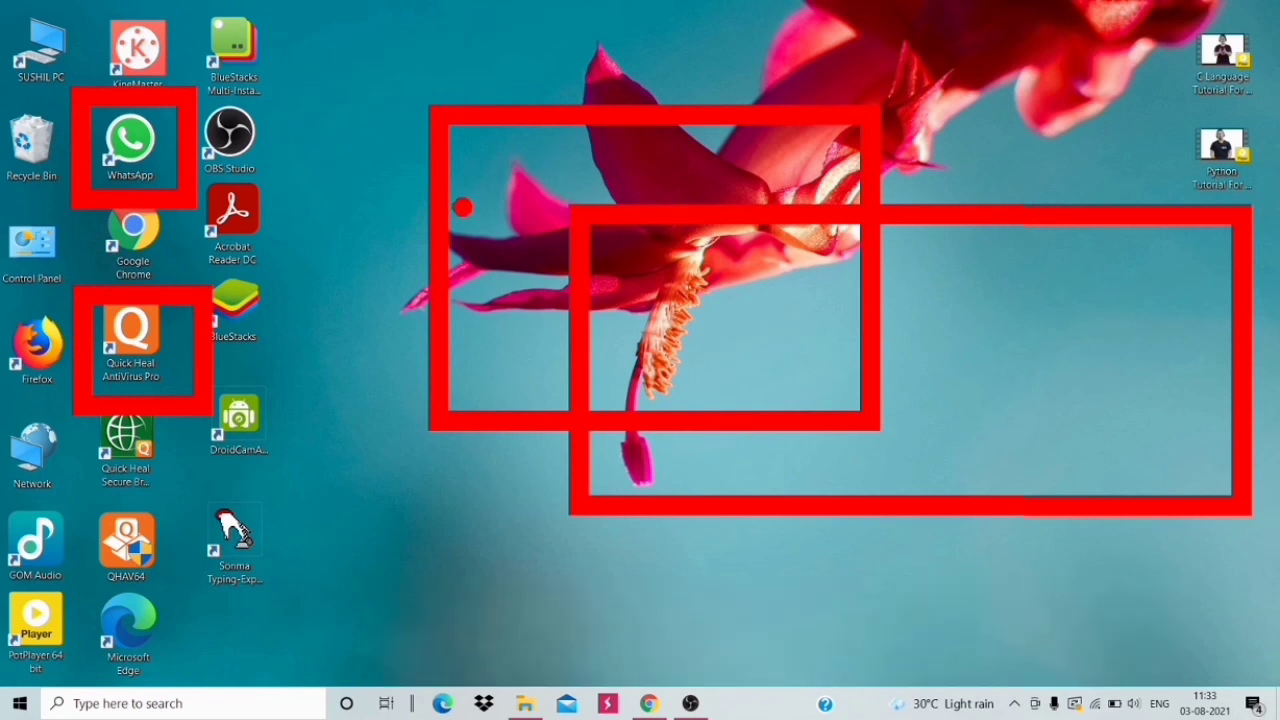
key("e")
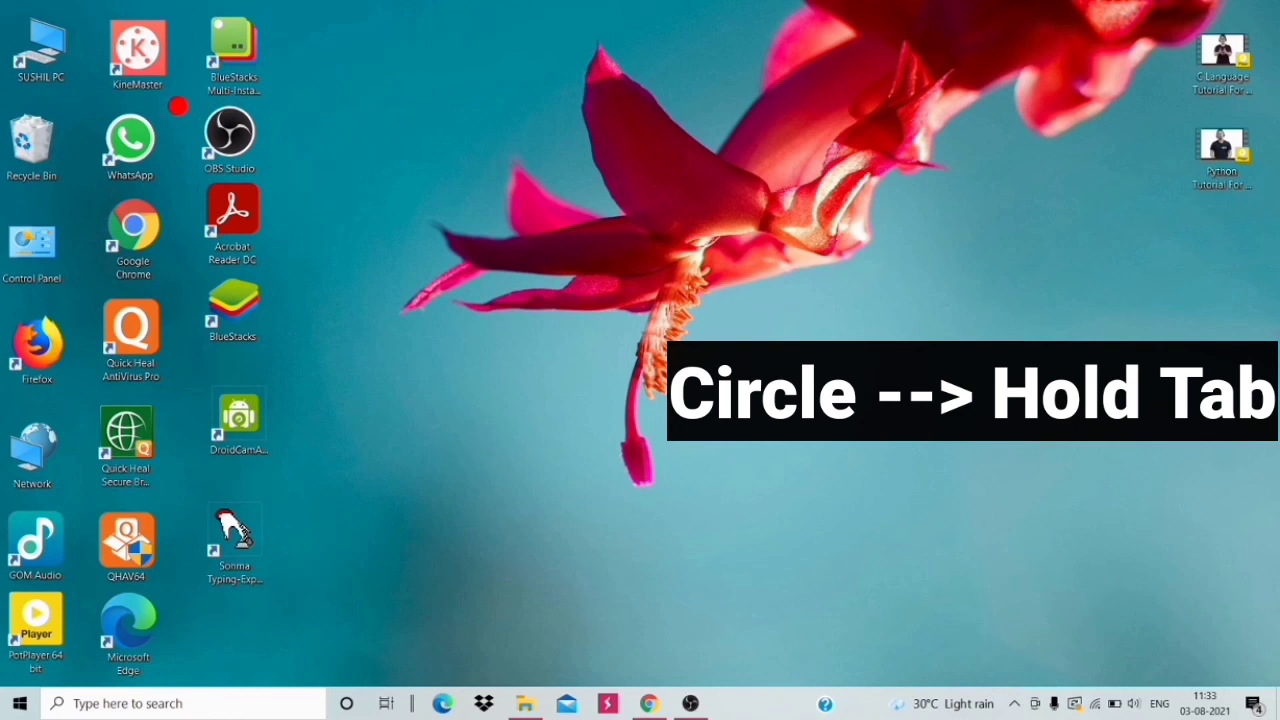
Draw four red ellipses over the Acrobat Reader icon, the flower and the empty desktop, add freehand strokes on the lowest one, and erase everything.
mouse_move(177, 105)
left_mouse_down()
mouse_move(290, 115)
mouse_move(318, 262)
mouse_move(180, 150)
mouse_move(185, 108)
left_mouse_up()
mouse_move(425, 146)
left_mouse_down()
mouse_move(430, 175)
mouse_move(440, 160)
left_mouse_up()
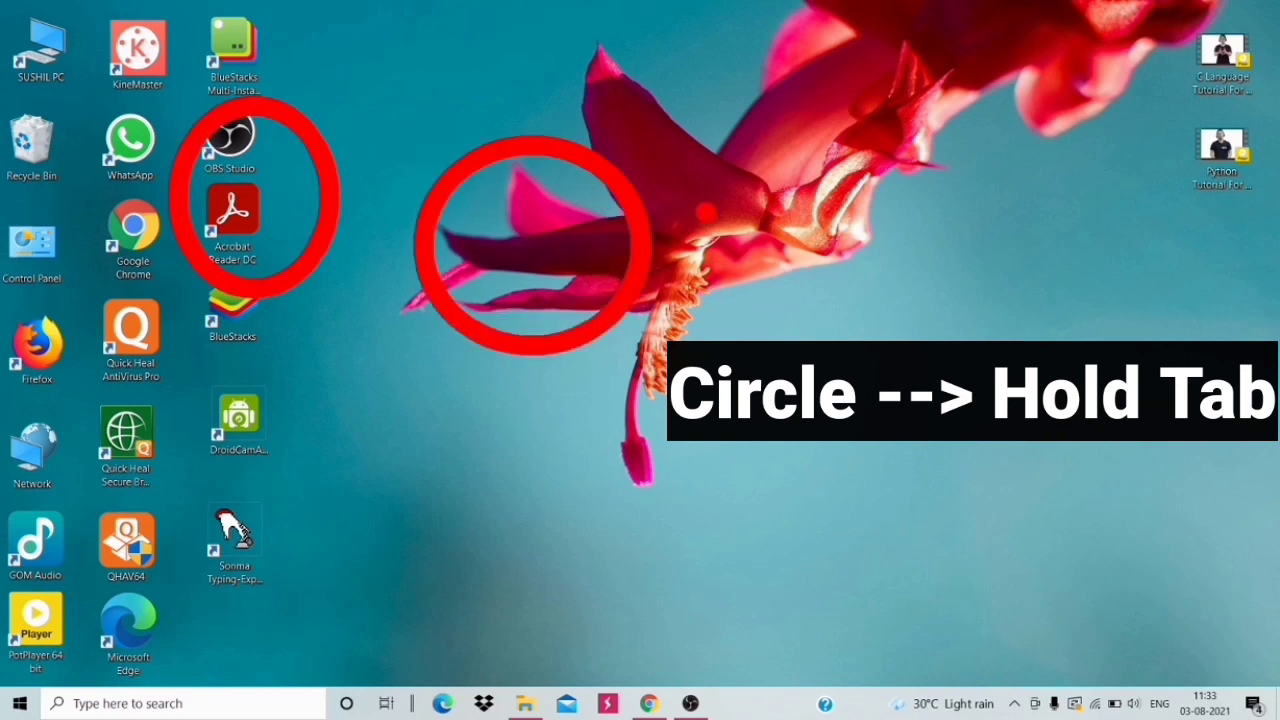
left_click_drag(706, 212, 1160, 318)
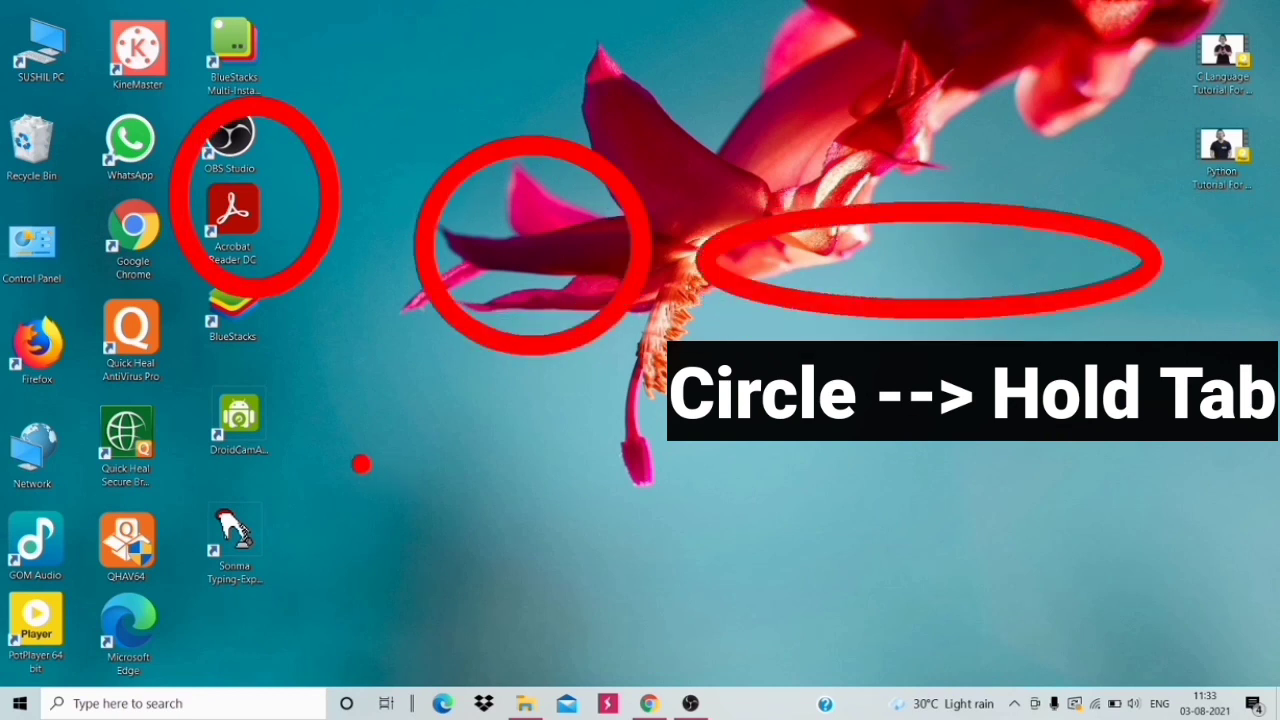
mouse_move(352, 409)
left_mouse_down()
mouse_move(590, 520)
mouse_move(640, 430)
mouse_move(705, 640)
left_mouse_up()
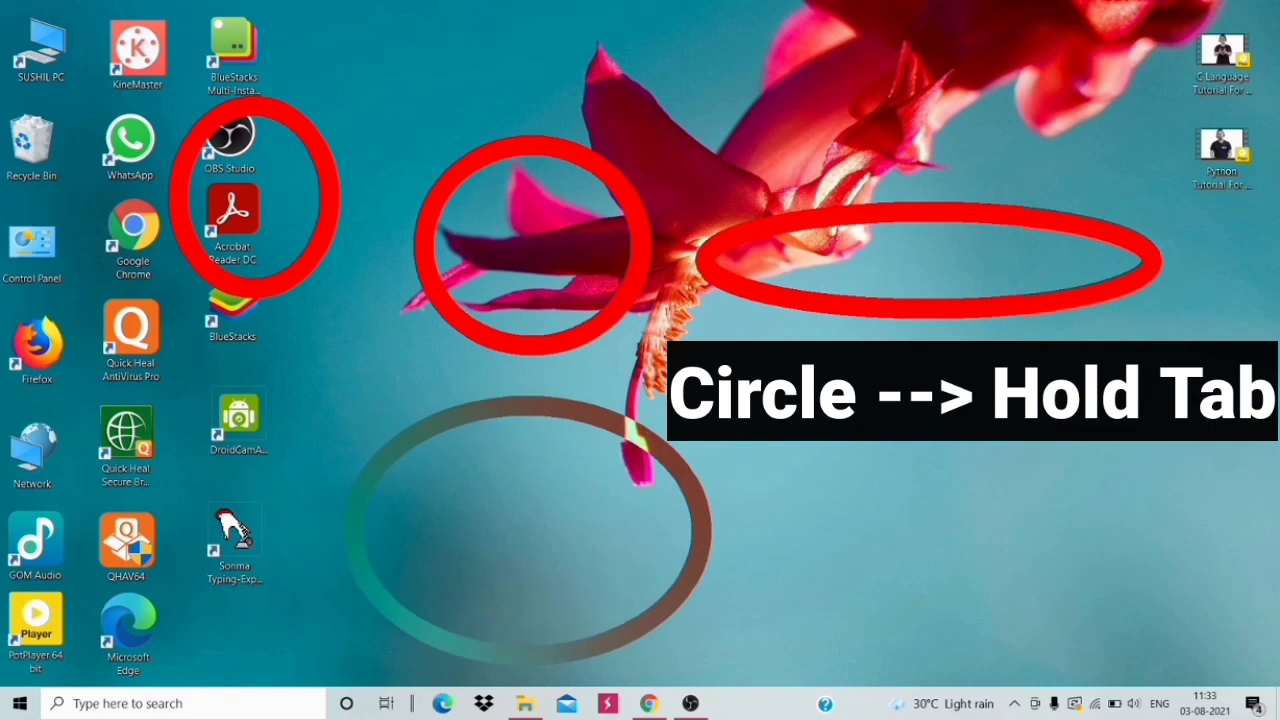
left_click_drag(631, 433, 629, 514)
left_click_drag(441, 613, 546, 596)
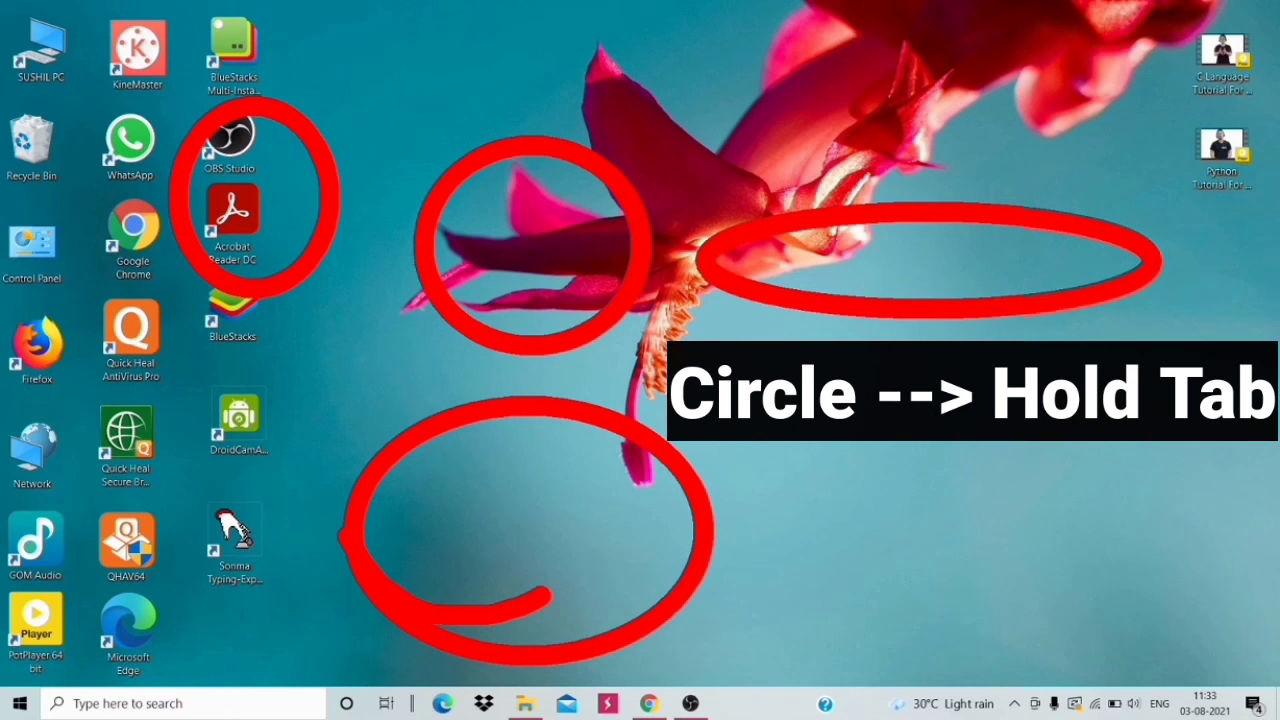
key("e")
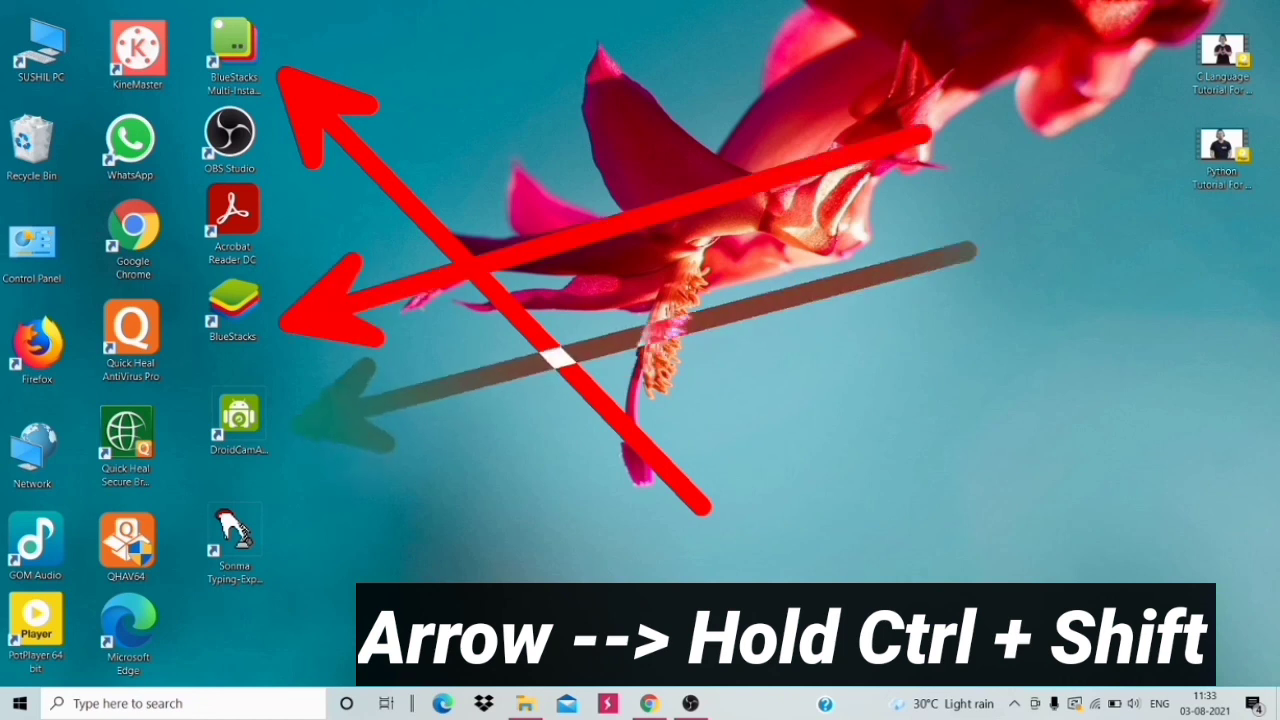
Draw red arrows pointing at the BlueStacks Multi-Instance, BlueStacks, DroidCam and Sonma Typing-Expert icons, and add a large rectangle overlapping an ellipse.
left_click_drag(545, 500, 985, 338)
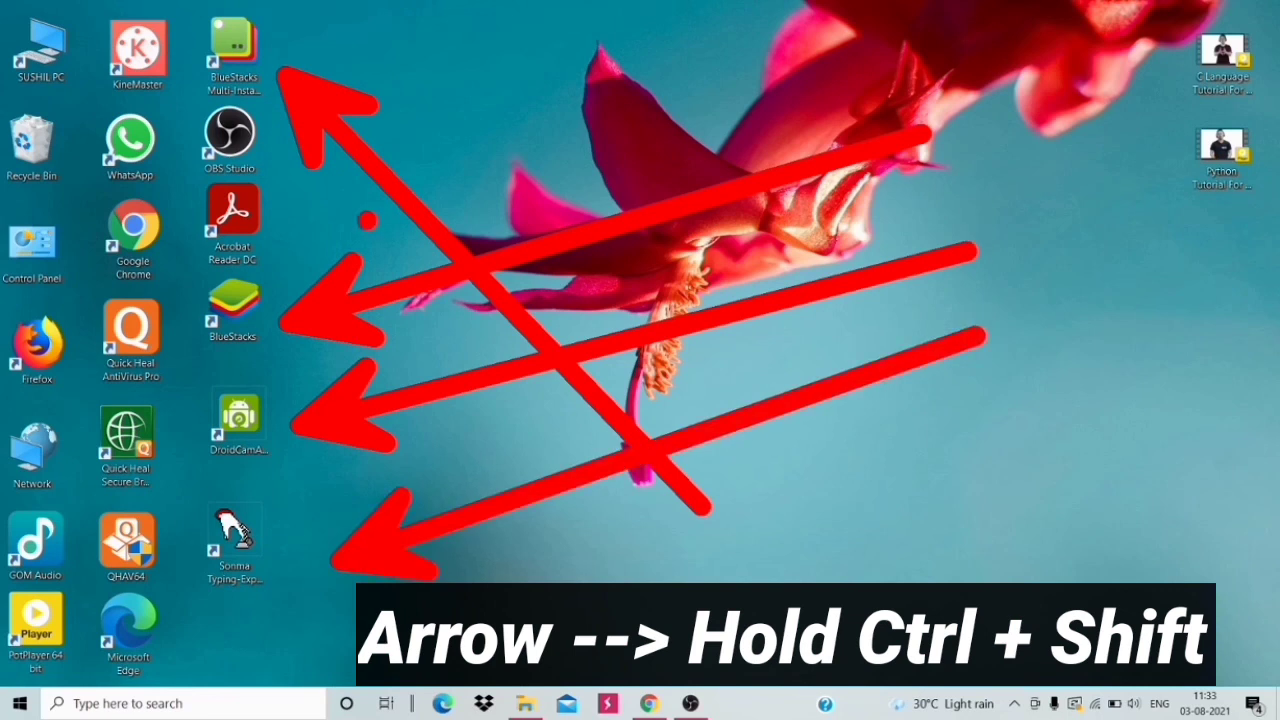
left_click_drag(313, 192, 856, 513)
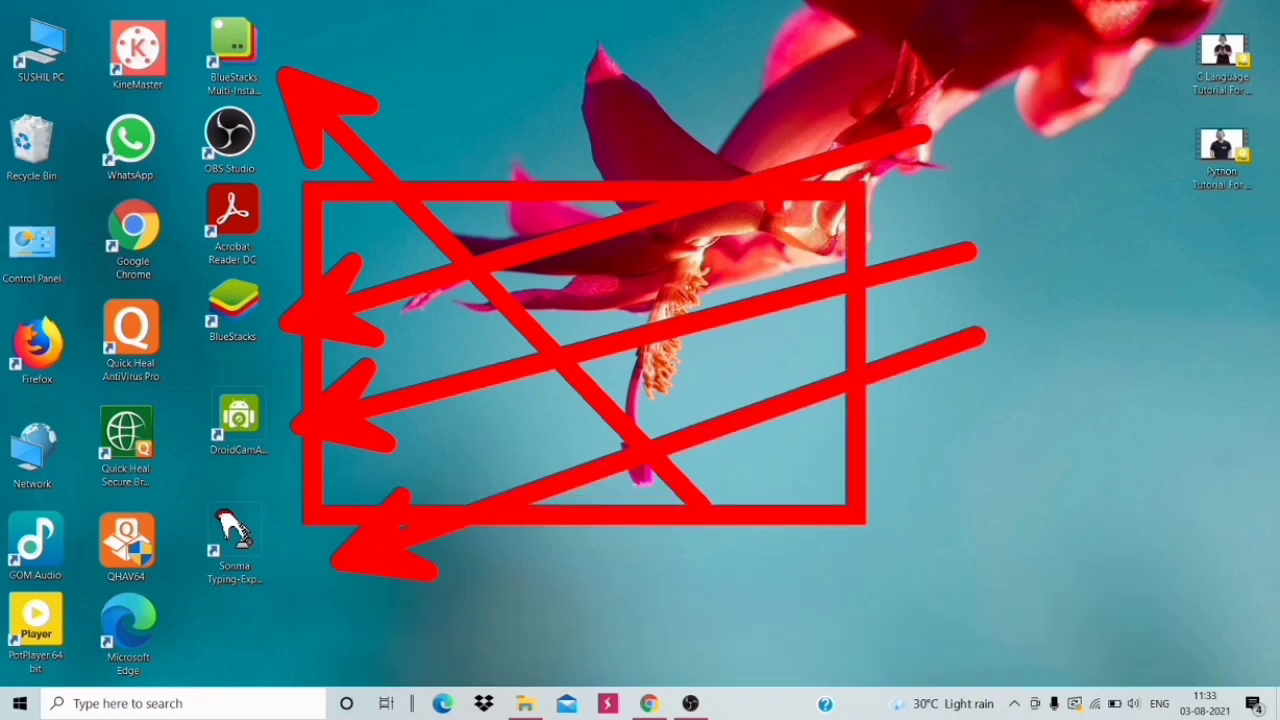
mouse_move(735, 165)
left_mouse_down()
mouse_move(702, 258)
mouse_move(900, 160)
left_mouse_up()
left_click_drag(1097, 449, 1097, 449)
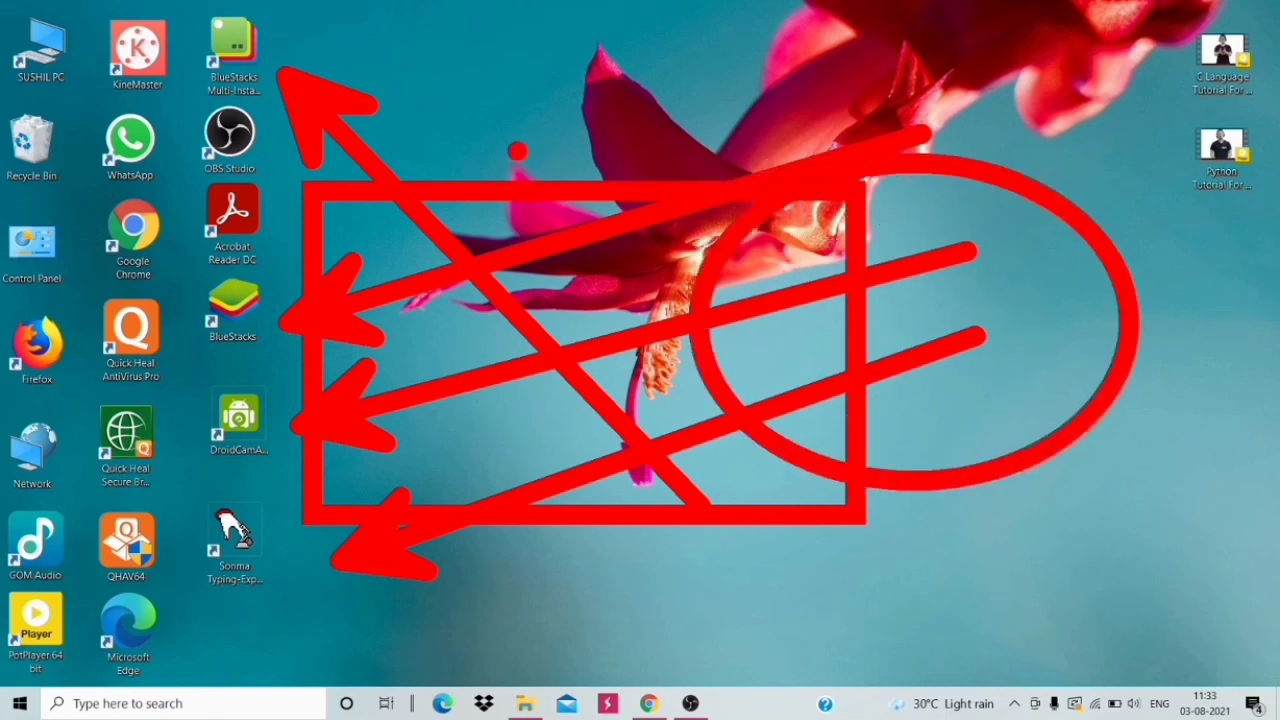